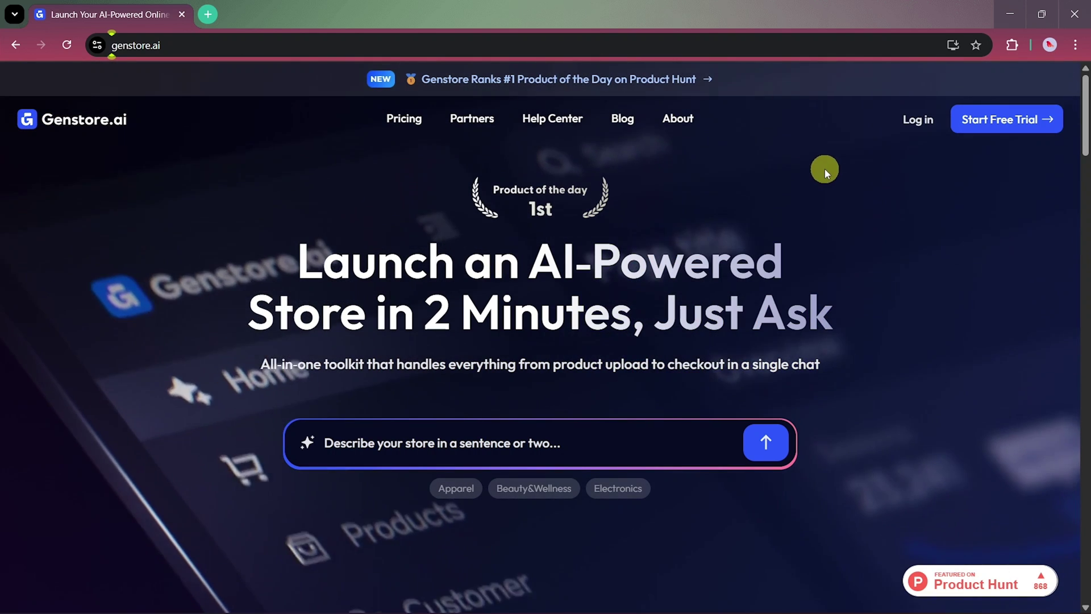
Log in to the Genstore account from the genstore.ai home page
left_click(911, 129)
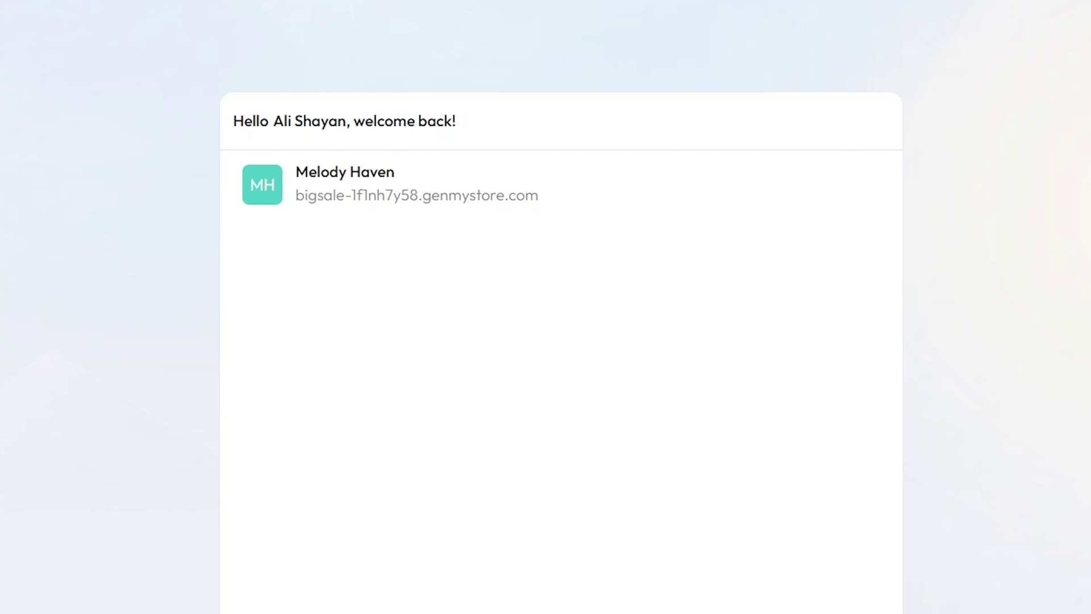
Create a brand-new store selling self-shipped products, choosing Clothing as the industry
left_click(721, 548)
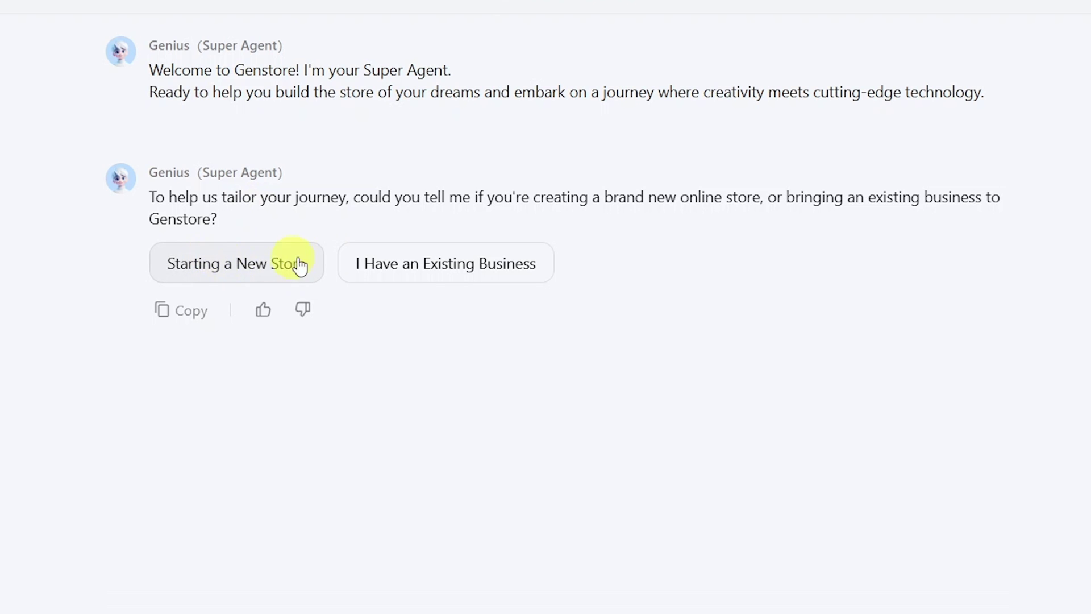
left_click(263, 268)
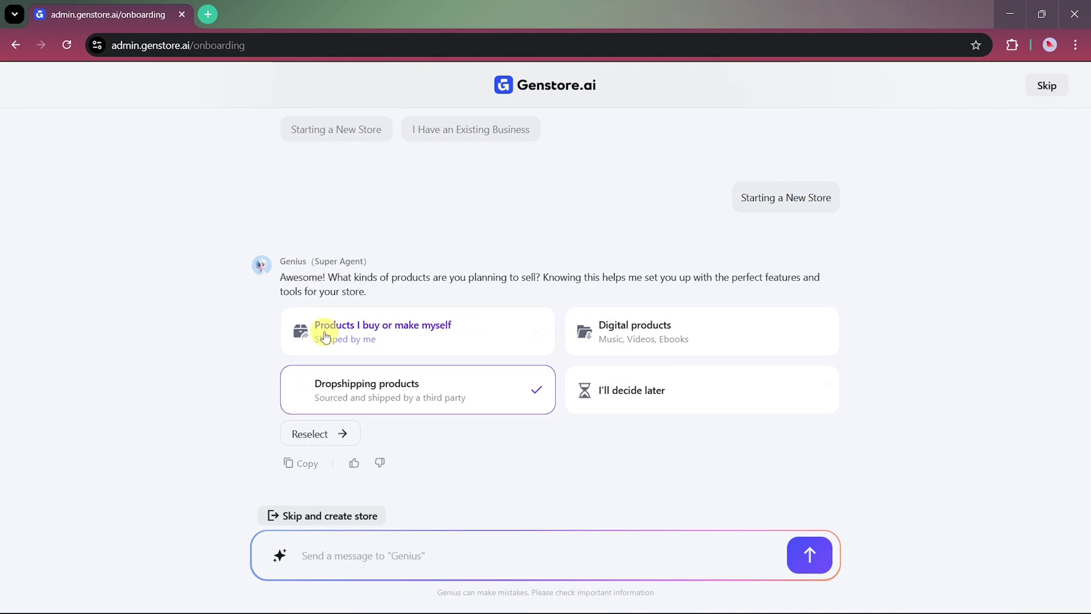
left_click(418, 334)
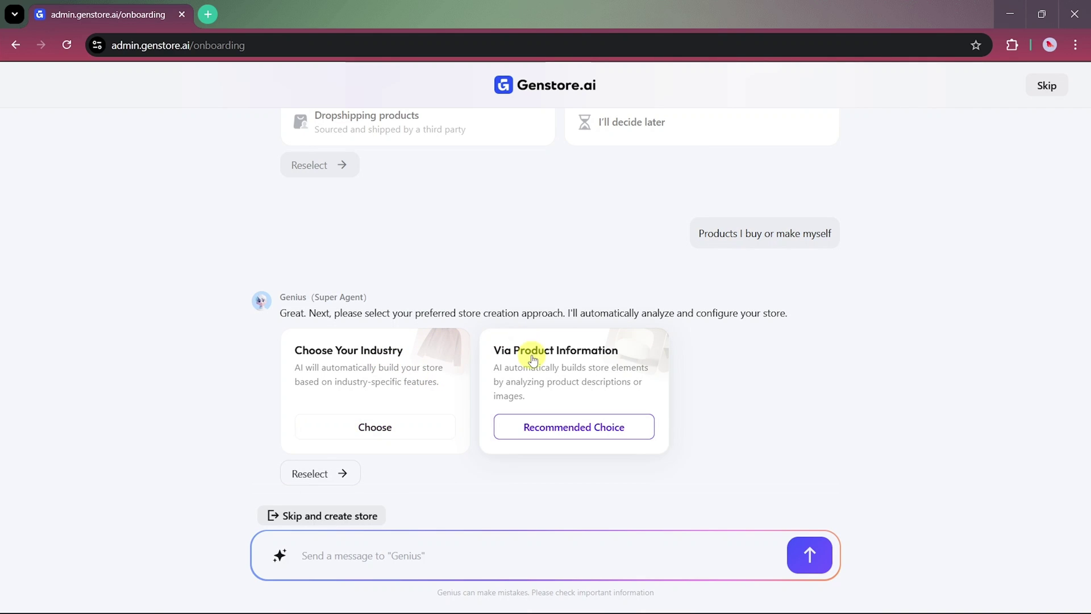
left_click(387, 424)
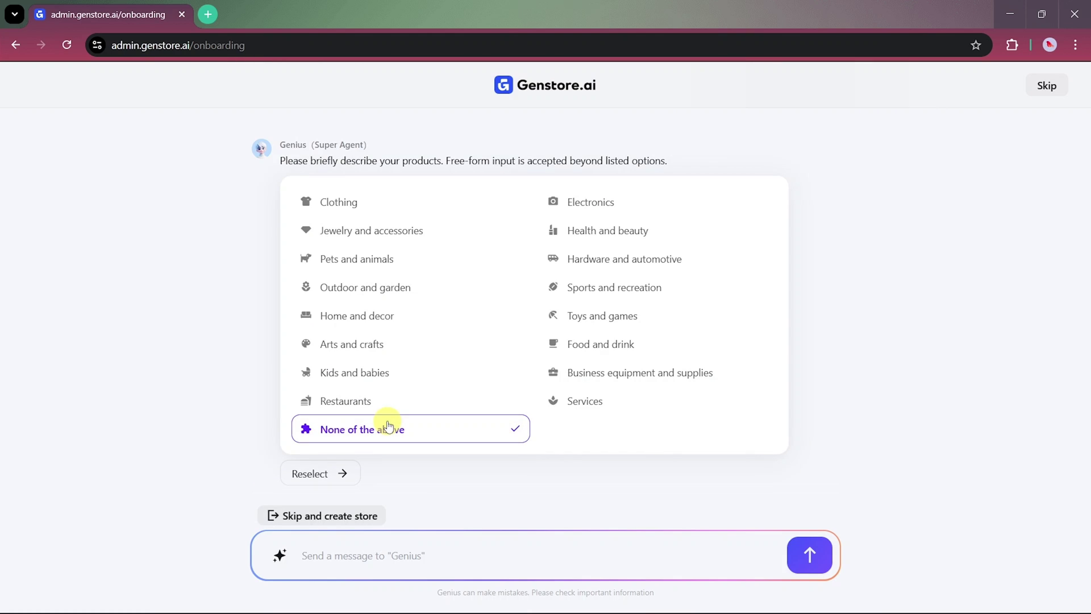
left_click(376, 210)
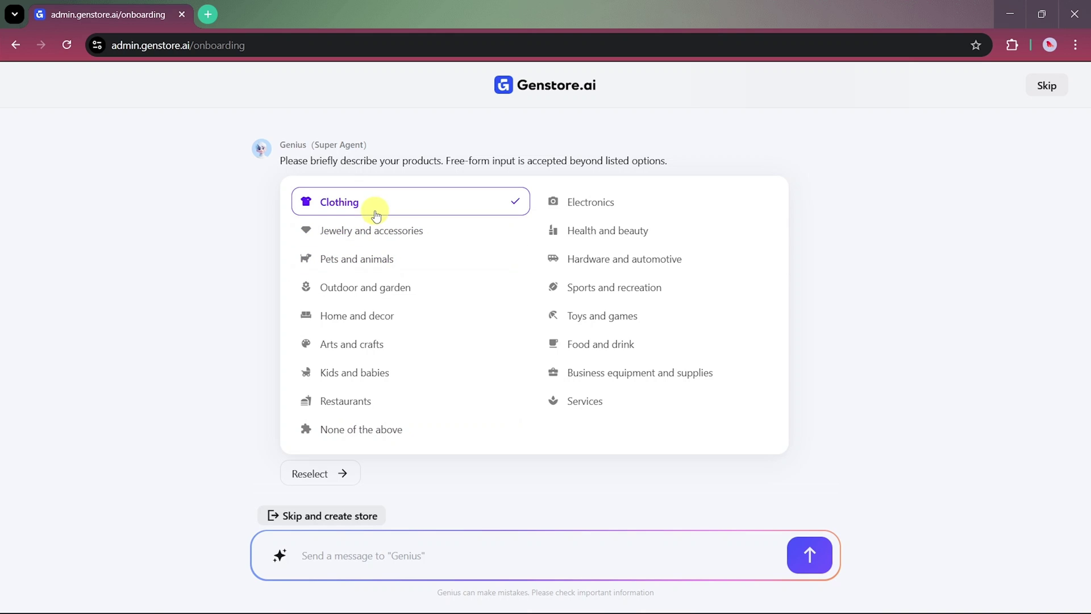
left_click(375, 215)
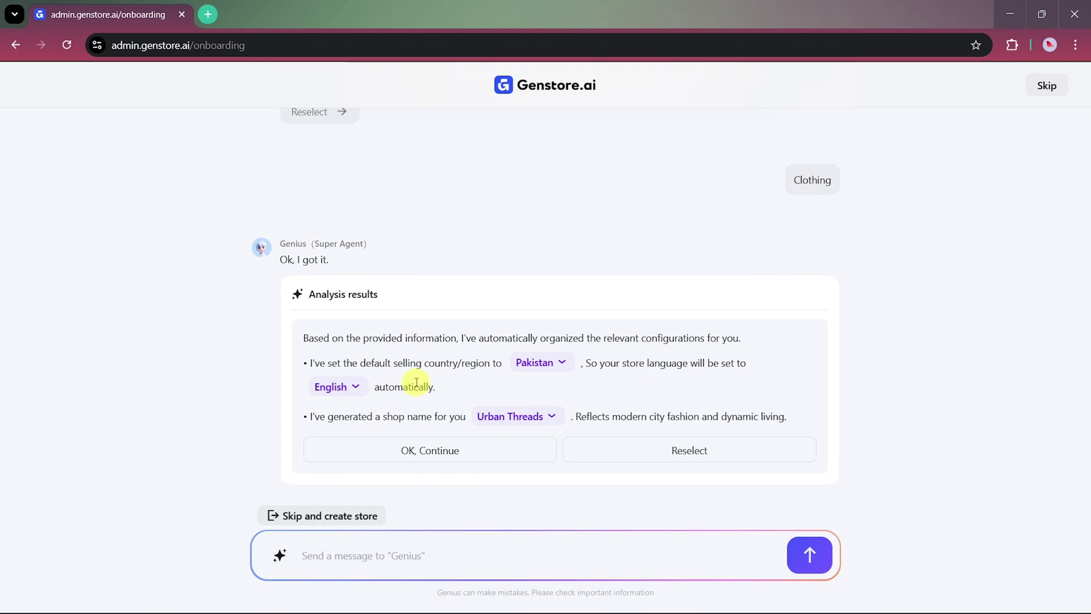
Set the country to United States of America, name the shop 'urban fashion', and create it
left_click(542, 366)
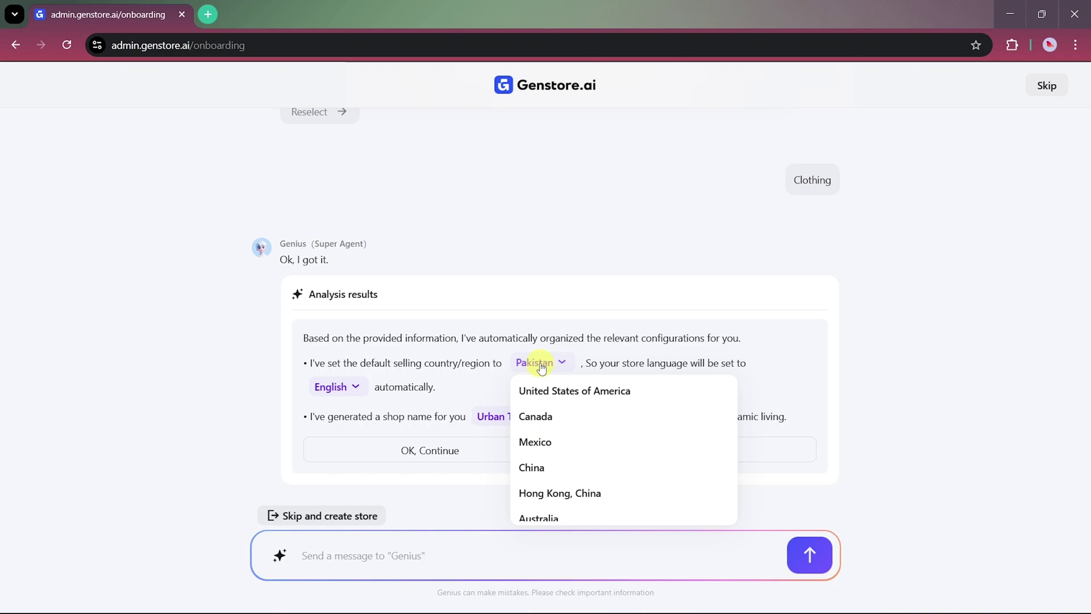
left_click(541, 391)
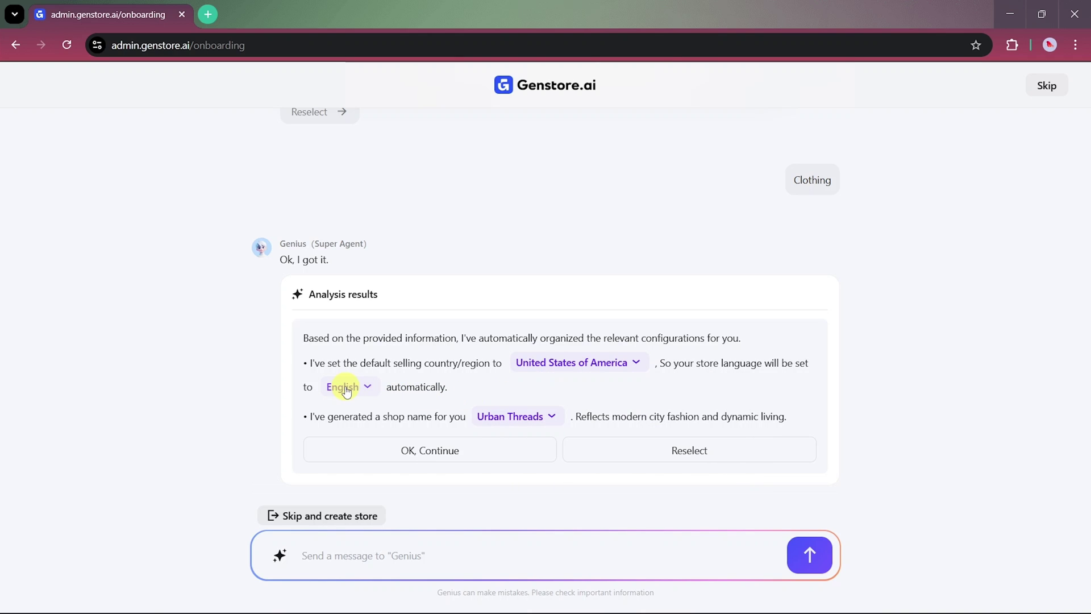
left_click(485, 424)
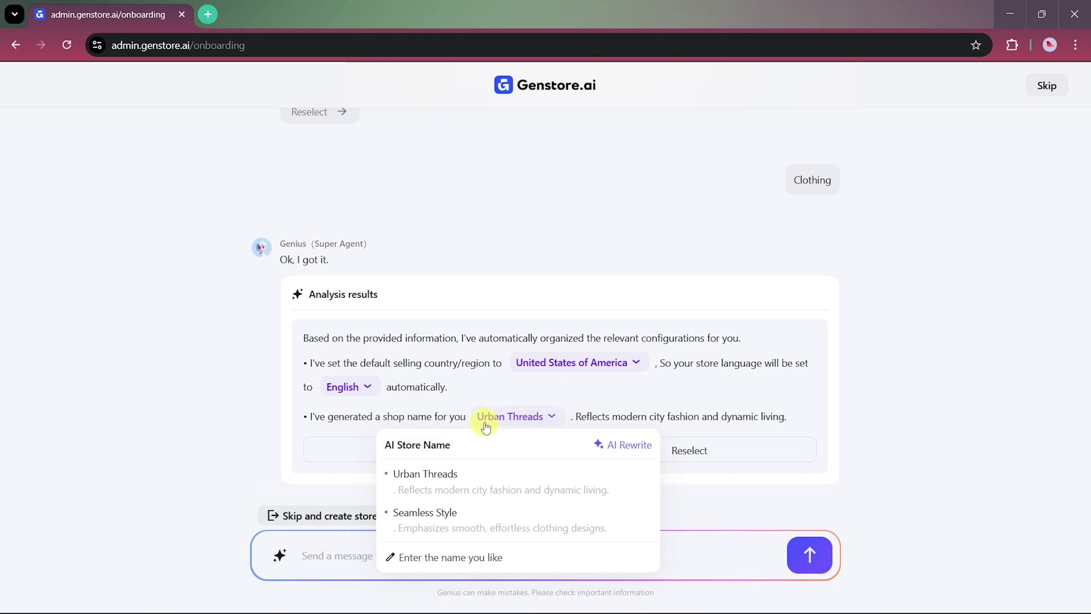
left_click(419, 559)
type("urban fashion")
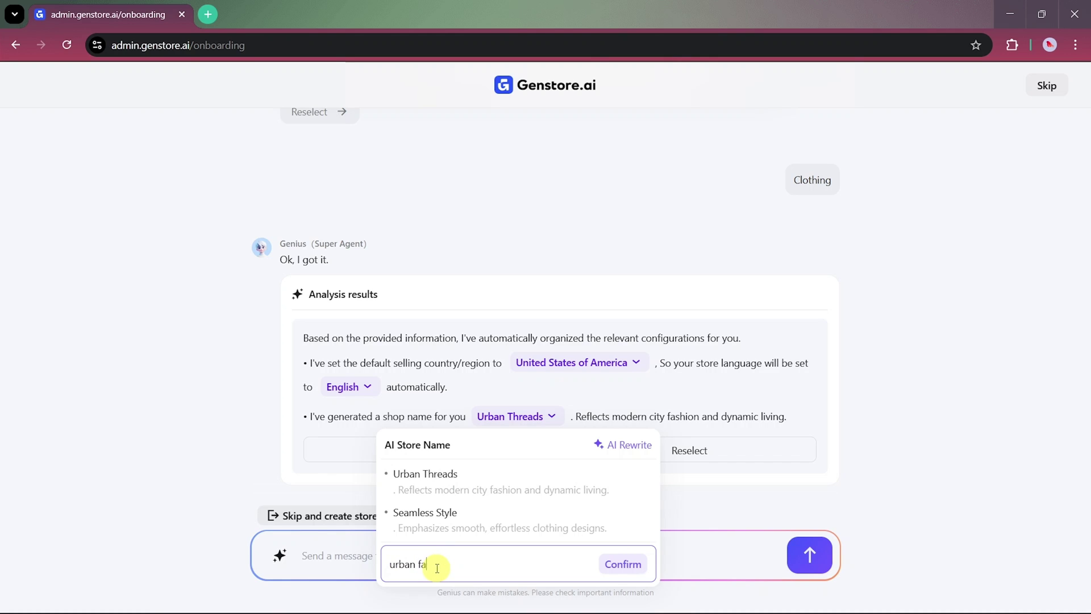
left_click(625, 565)
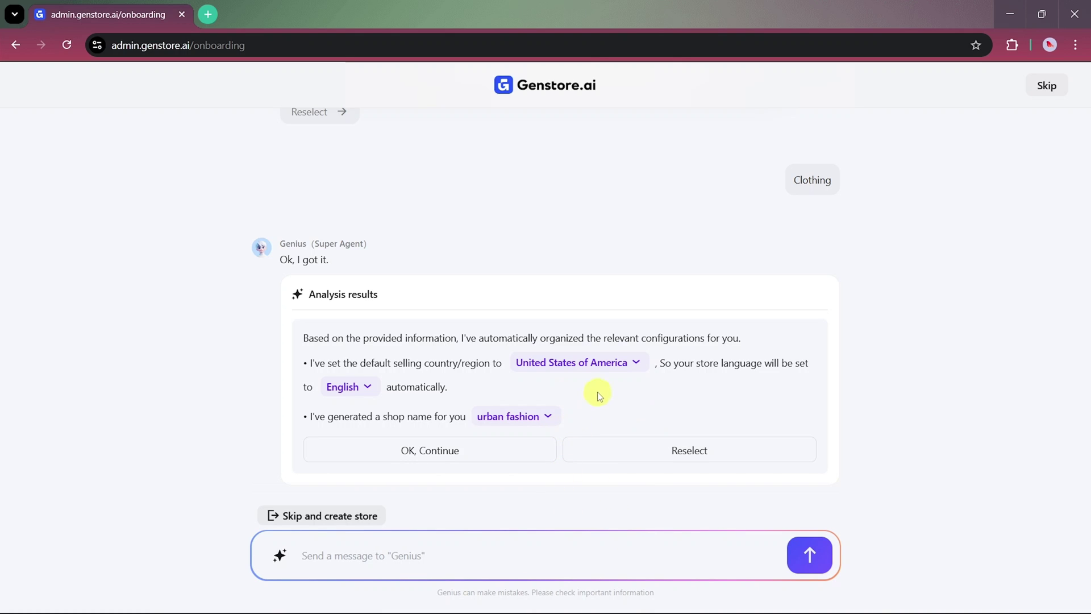
left_click(463, 446)
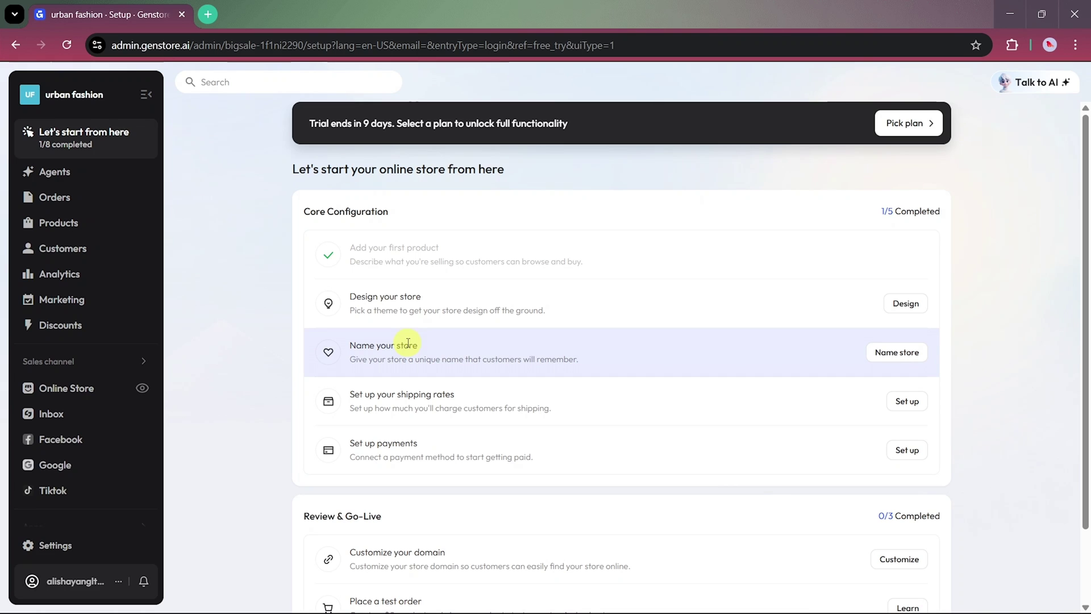
Ask the Agents chat to create a product via its Create product quick action
left_click(76, 178)
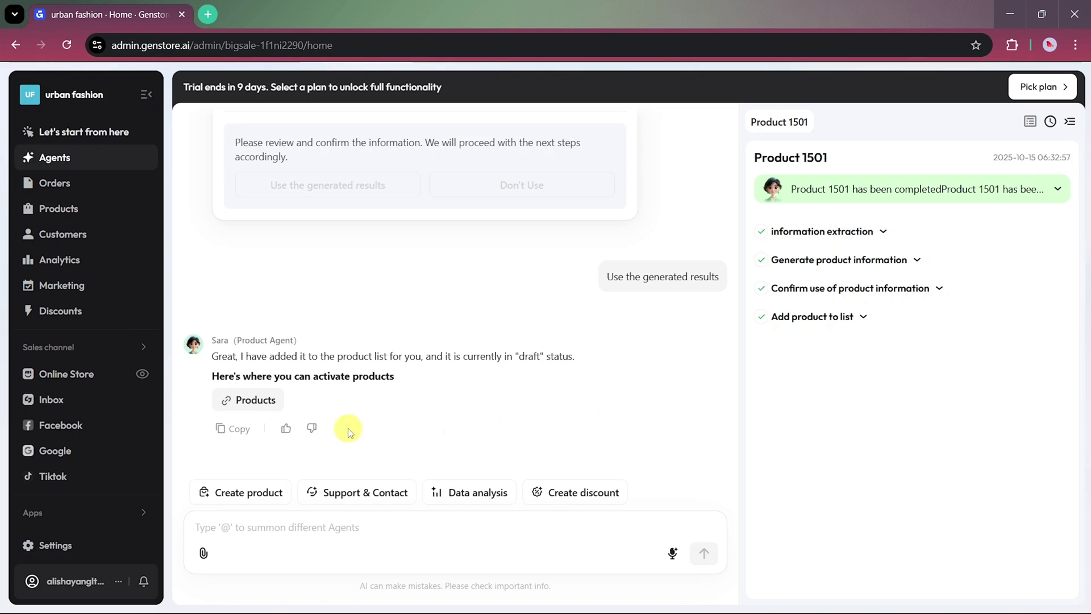
left_click(238, 495)
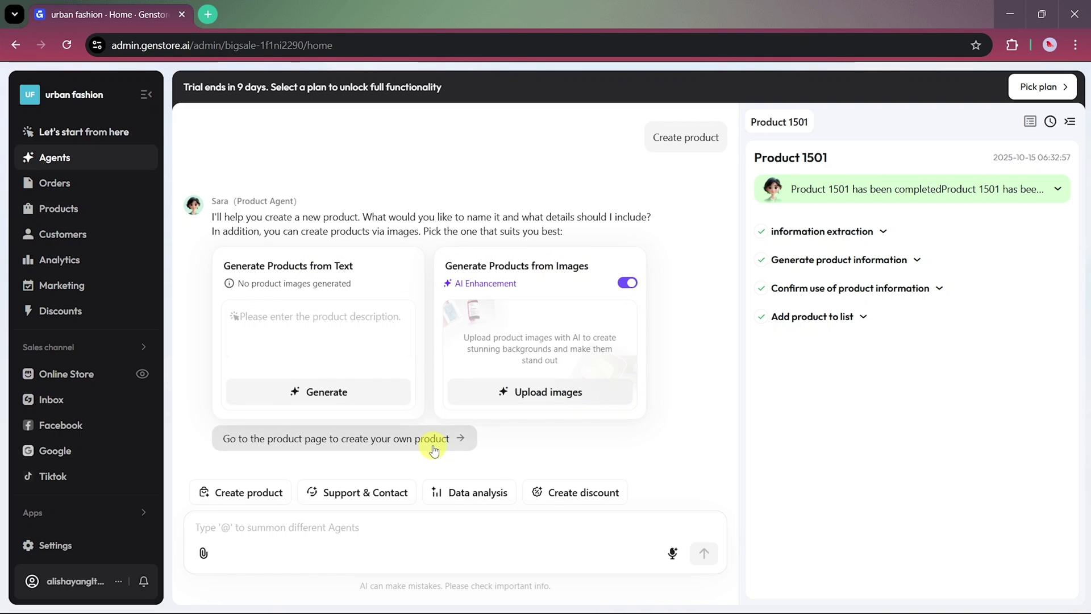
Upload the black T-shirt images as Product 1 and the white cap photo as Product 2
left_click(479, 397)
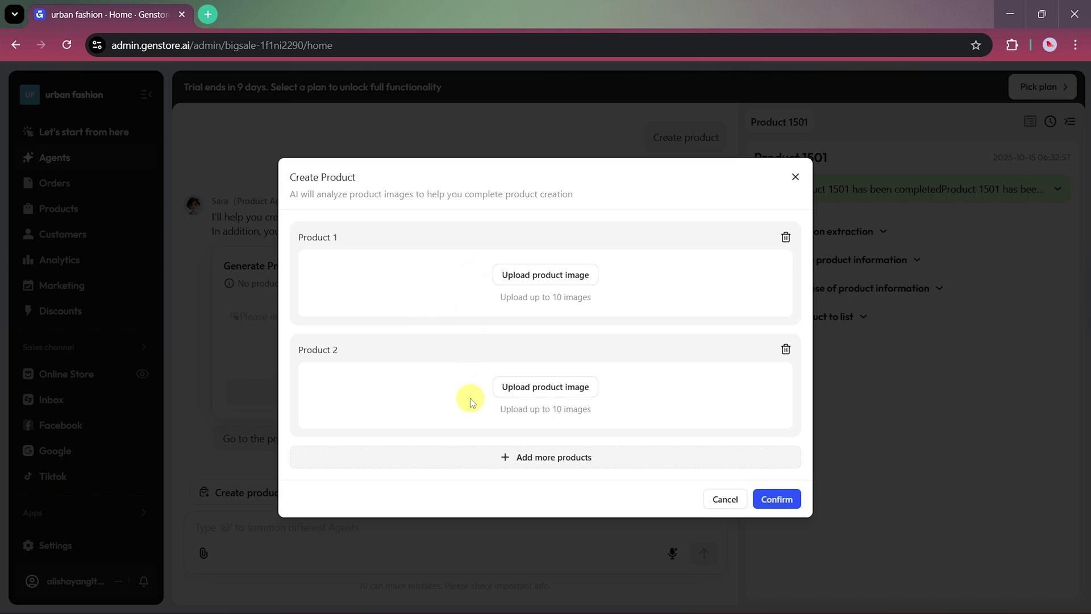
left_click(515, 278)
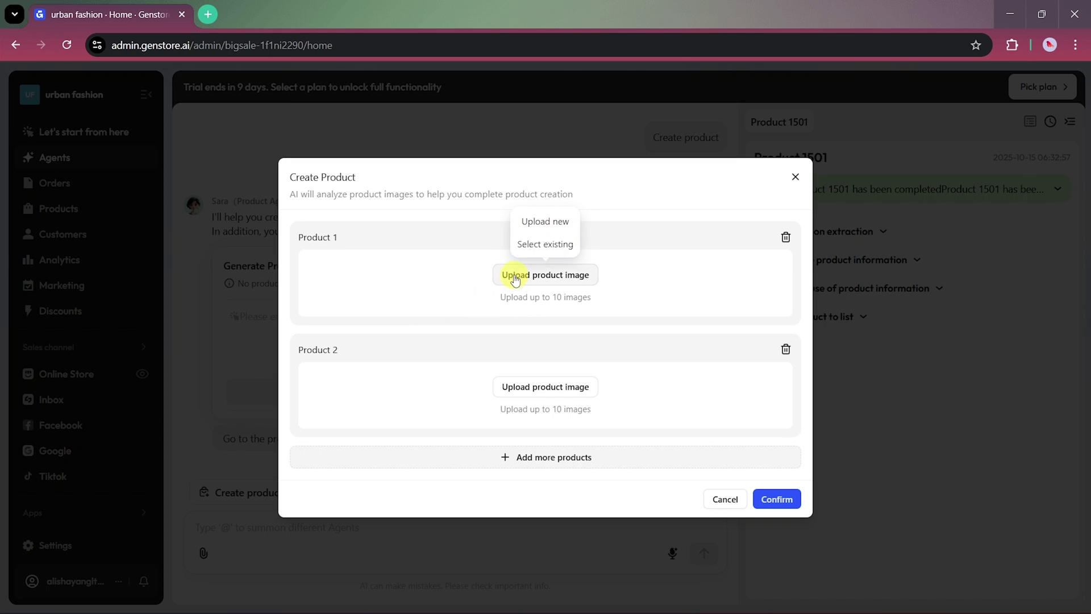
left_click(533, 231)
left_click(750, 455)
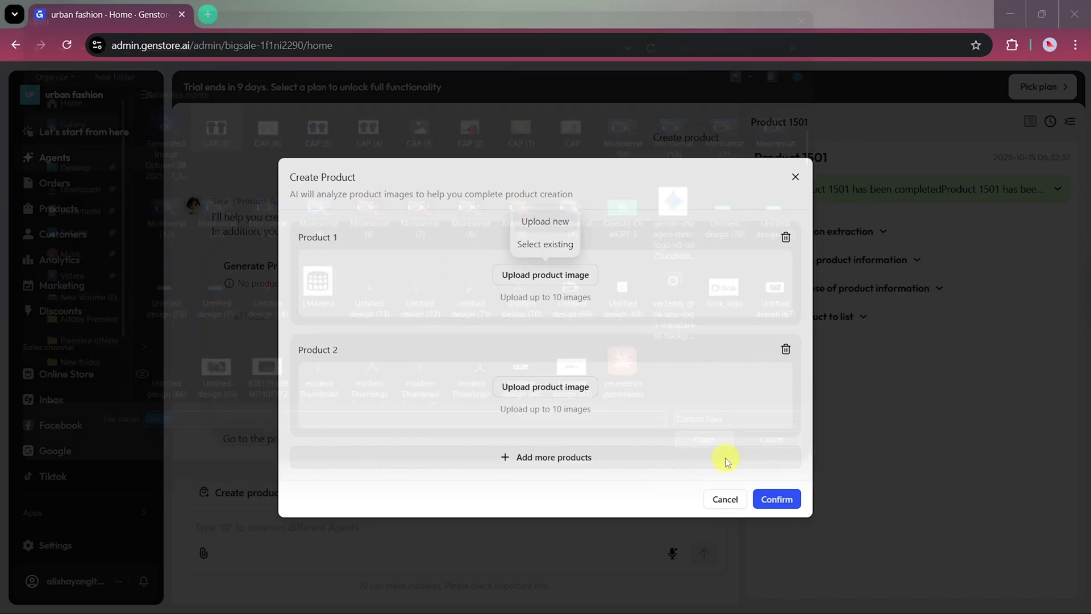
left_click(562, 390)
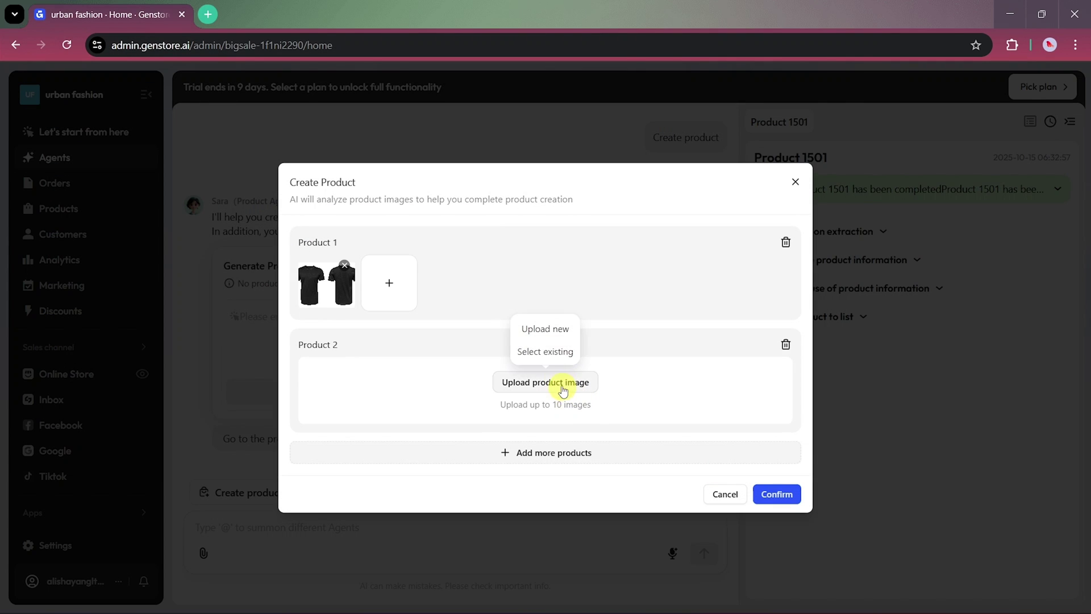
left_click(547, 331)
left_click(529, 379)
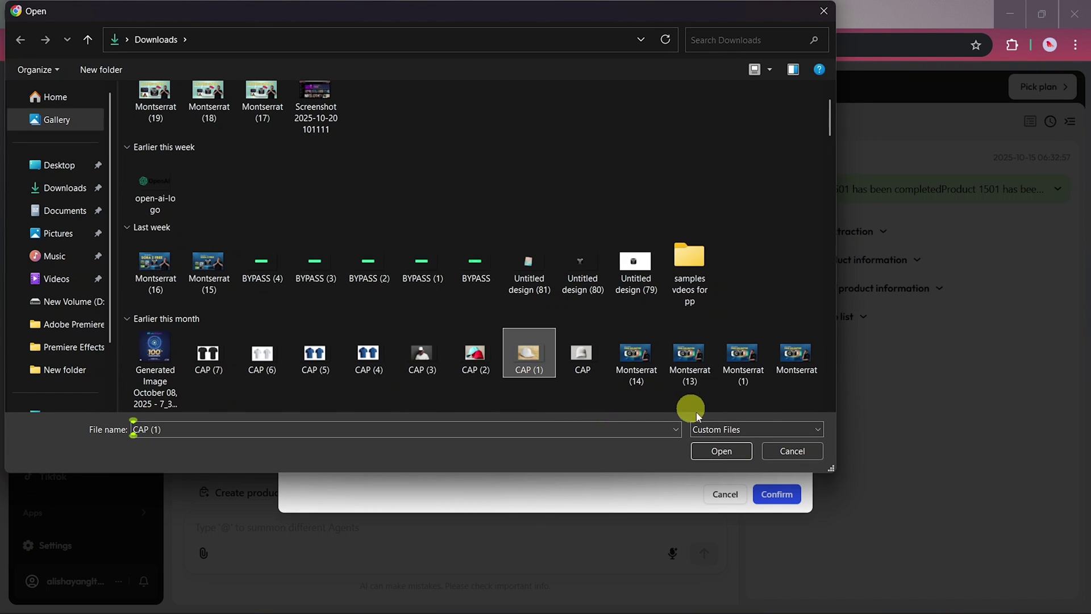
left_click(710, 453)
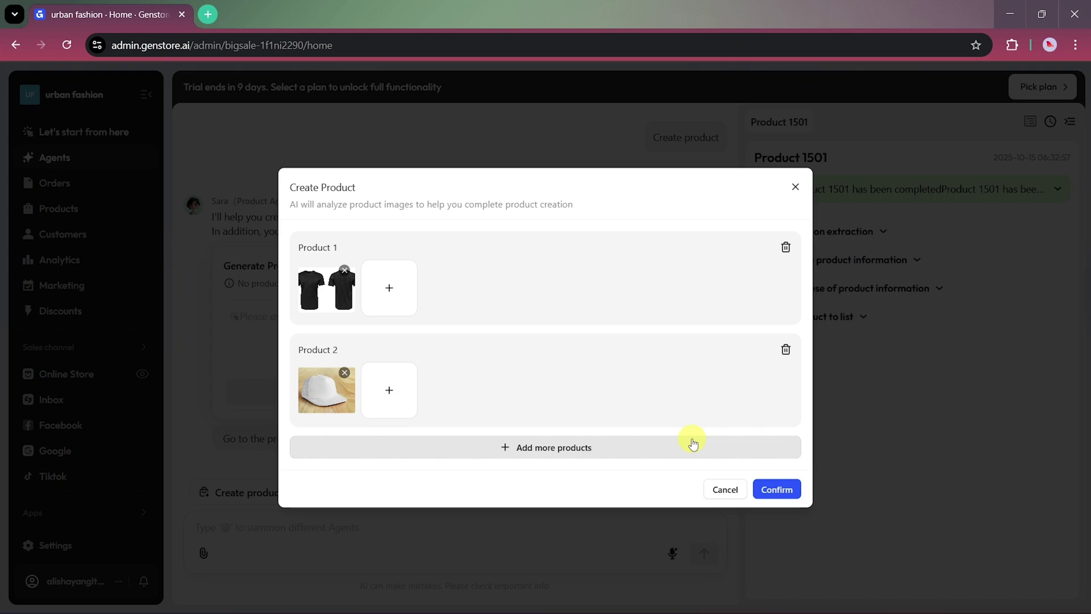
Add a third product with the white polo shirt photo and submit all three
left_click(556, 449)
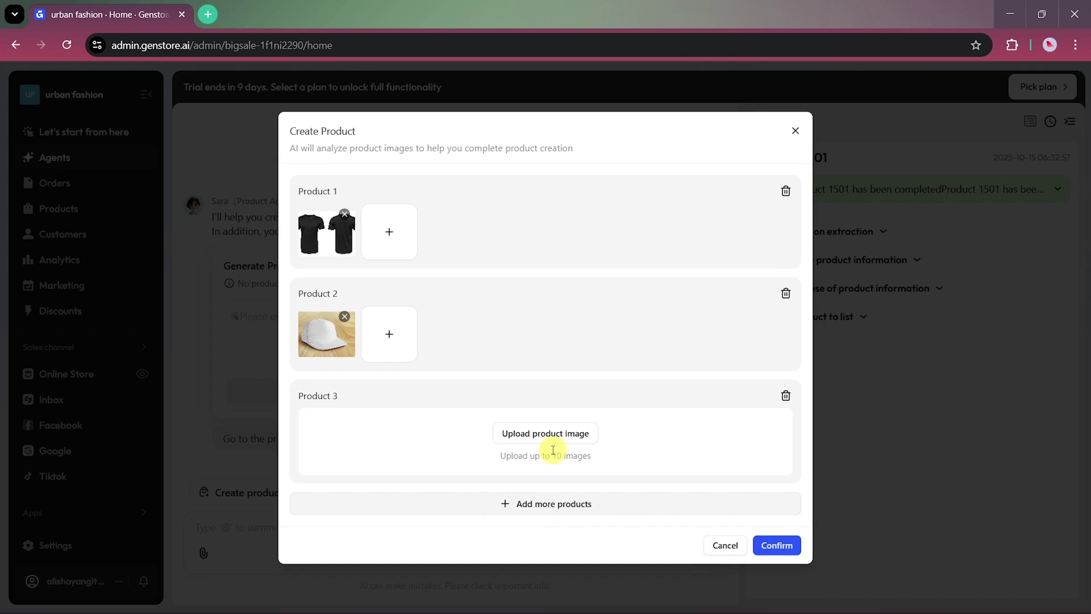
left_click(544, 445)
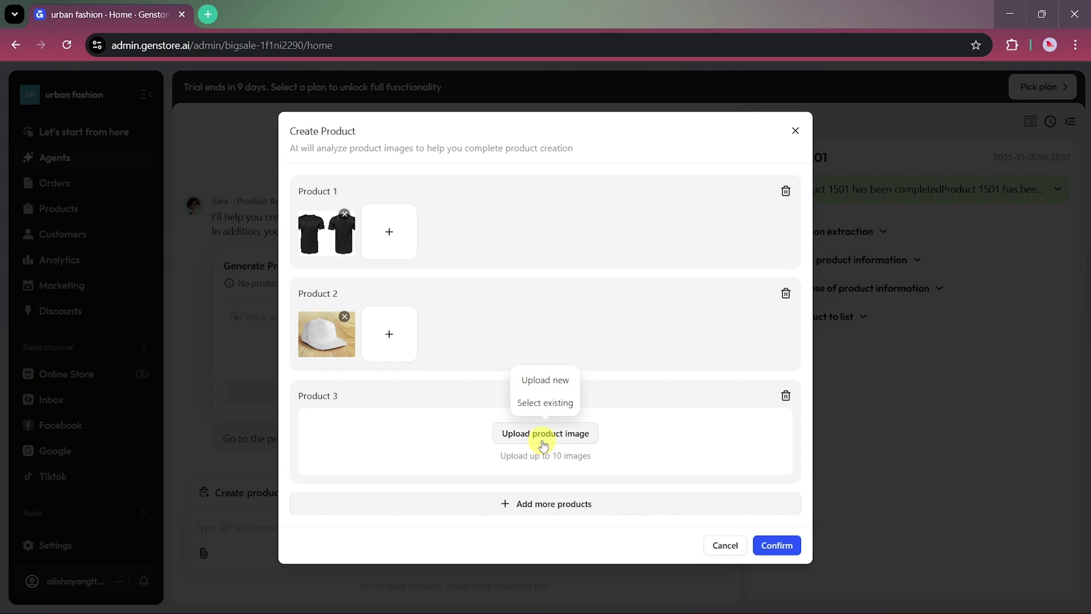
left_click(541, 387)
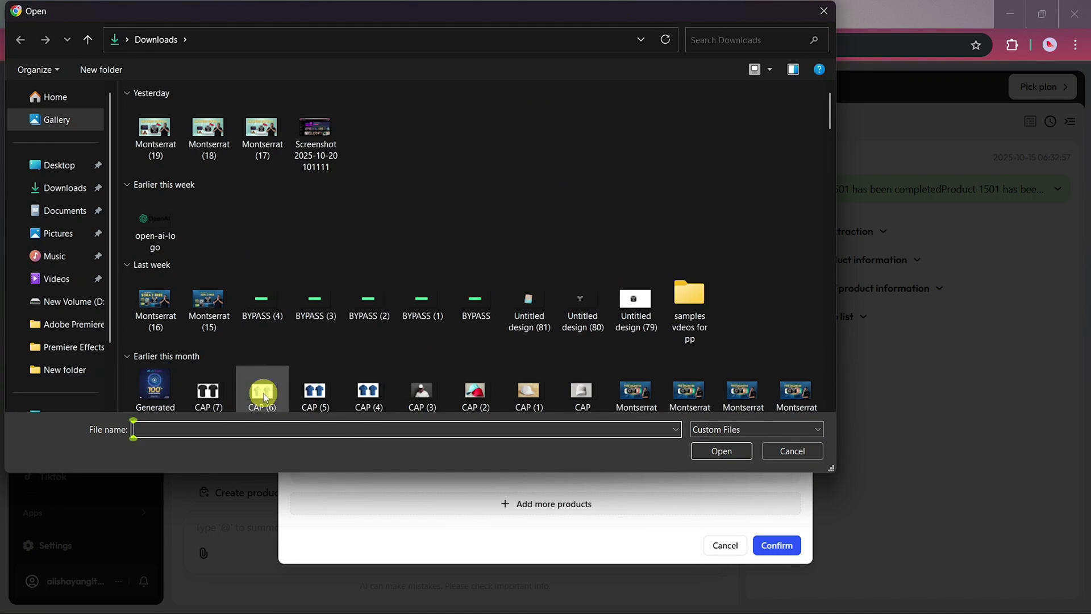
left_click(262, 392)
scroll(262, 393, "down", 1)
left_click(719, 448)
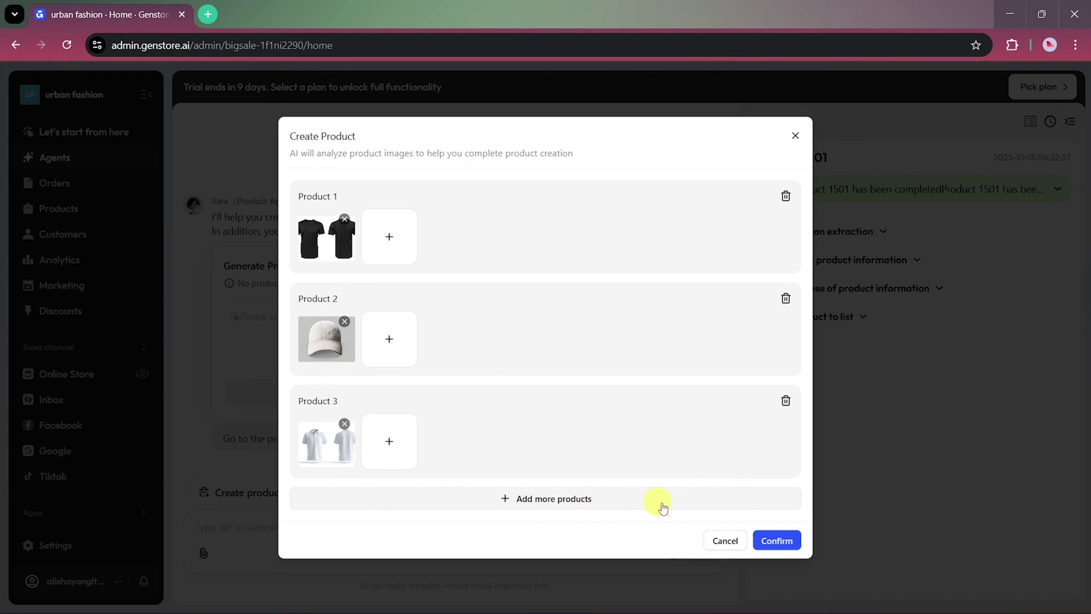
left_click(775, 547)
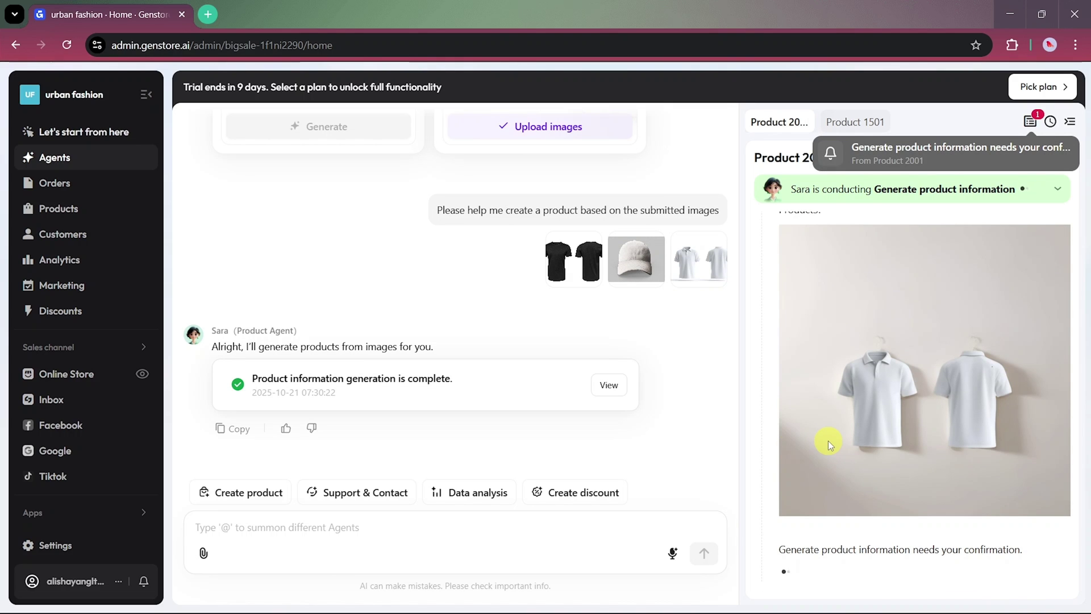
Scroll through the generated titles, prices ($19.99, $12.99, $29.99) and descriptions
scroll(827, 441, "up", 2)
scroll(829, 441, "up", 2)
scroll(829, 441, "up", 2)
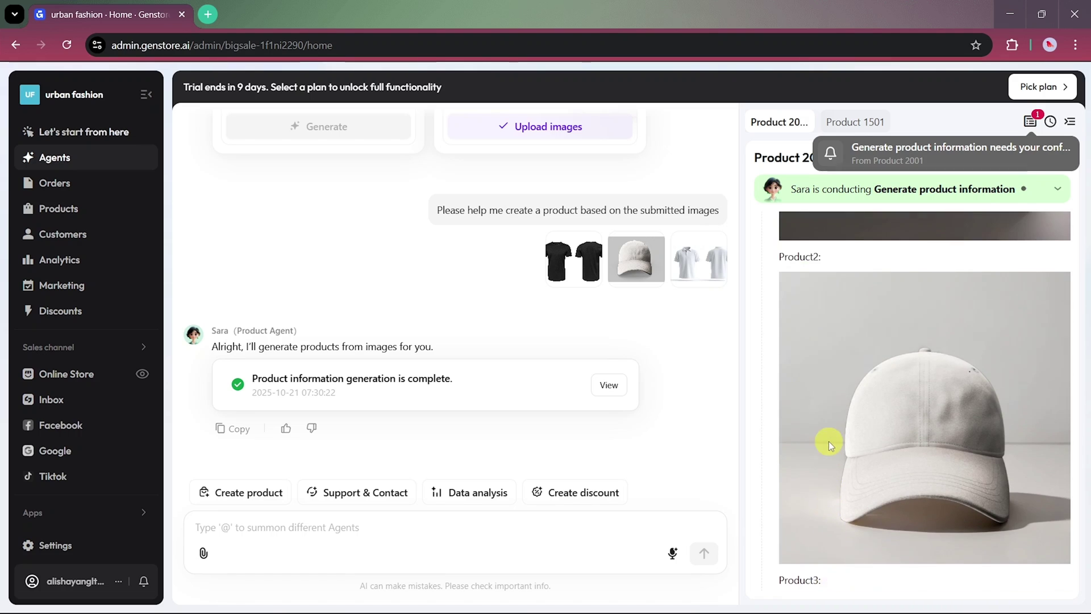
scroll(829, 441, "up", 2)
scroll(828, 441, "up", 4)
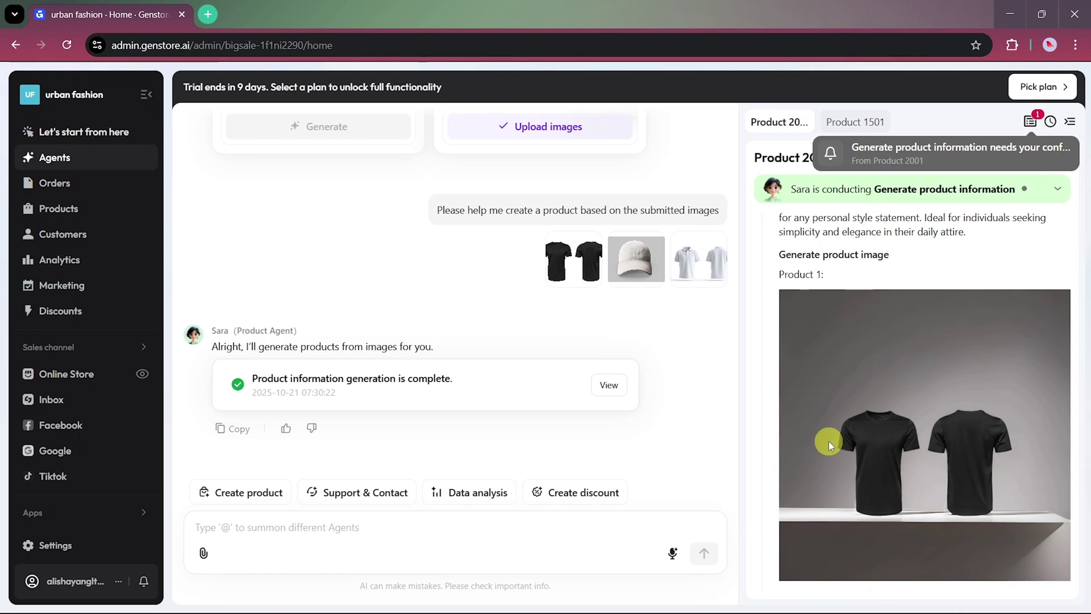
scroll(828, 441, "down", 2)
scroll(829, 441, "down", 5)
scroll(829, 441, "down", 4)
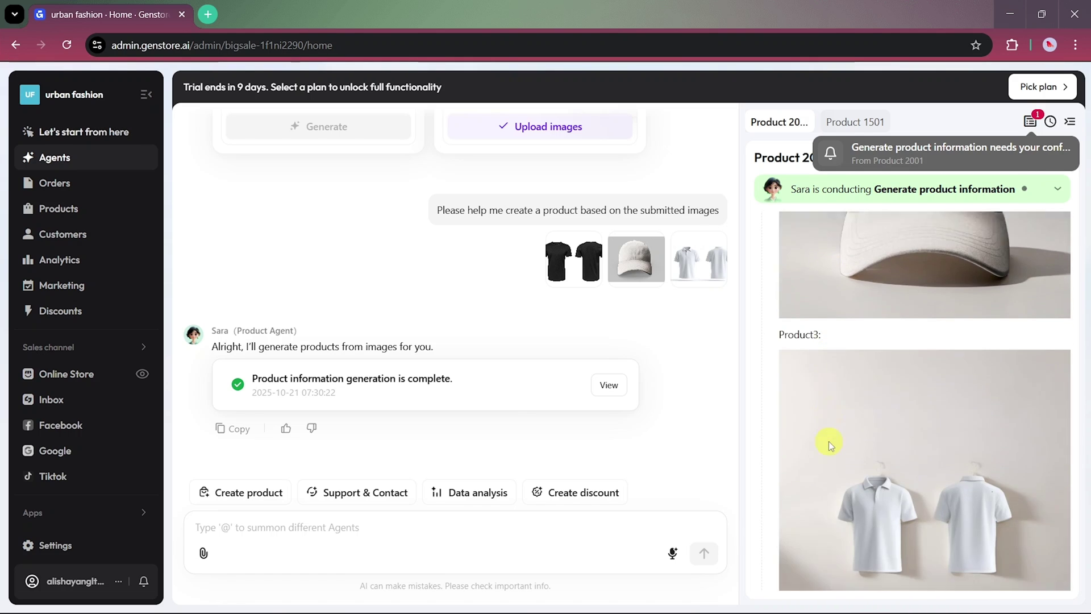
scroll(829, 441, "down", 2)
scroll(829, 441, "up", 2)
scroll(829, 441, "up", 5)
scroll(829, 441, "up", 4)
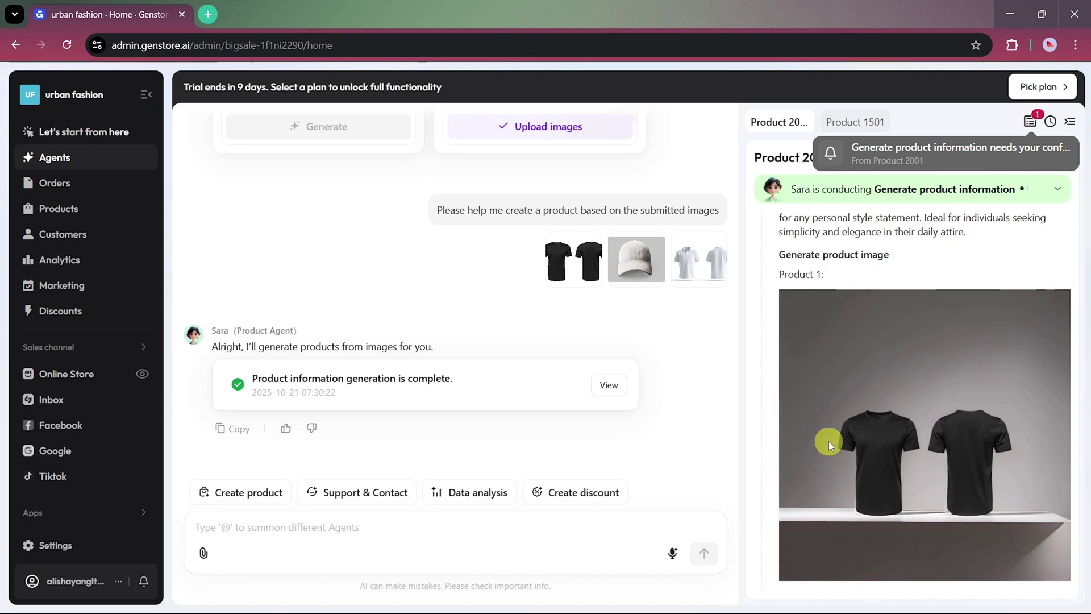
scroll(828, 441, "up", 1)
scroll(828, 442, "up", 4)
scroll(828, 441, "up", 2)
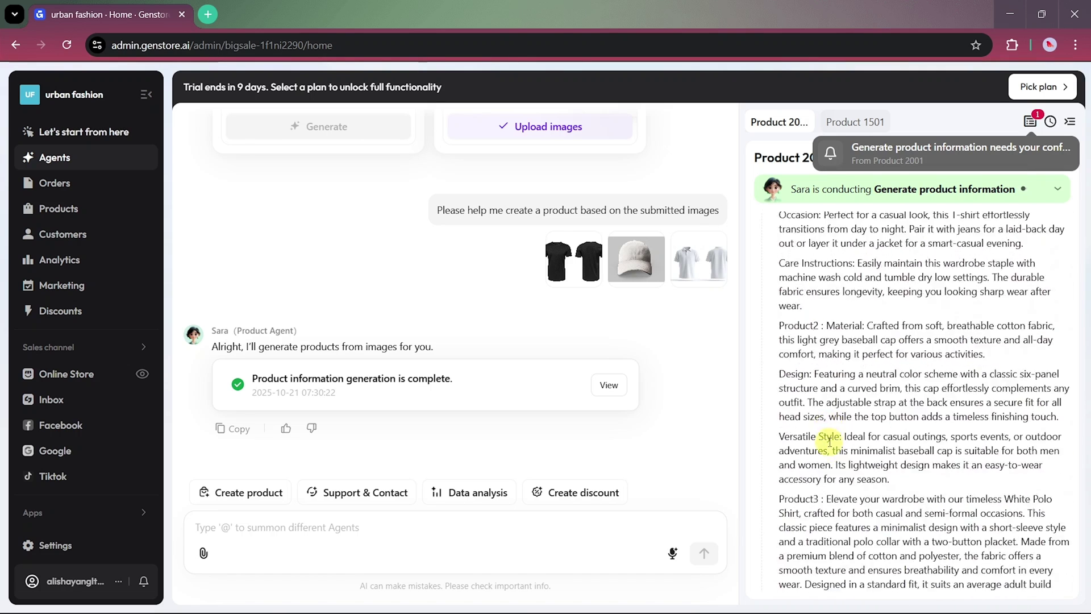
scroll(830, 441, "up", 4)
scroll(830, 442, "up", 2)
scroll(830, 442, "up", 4)
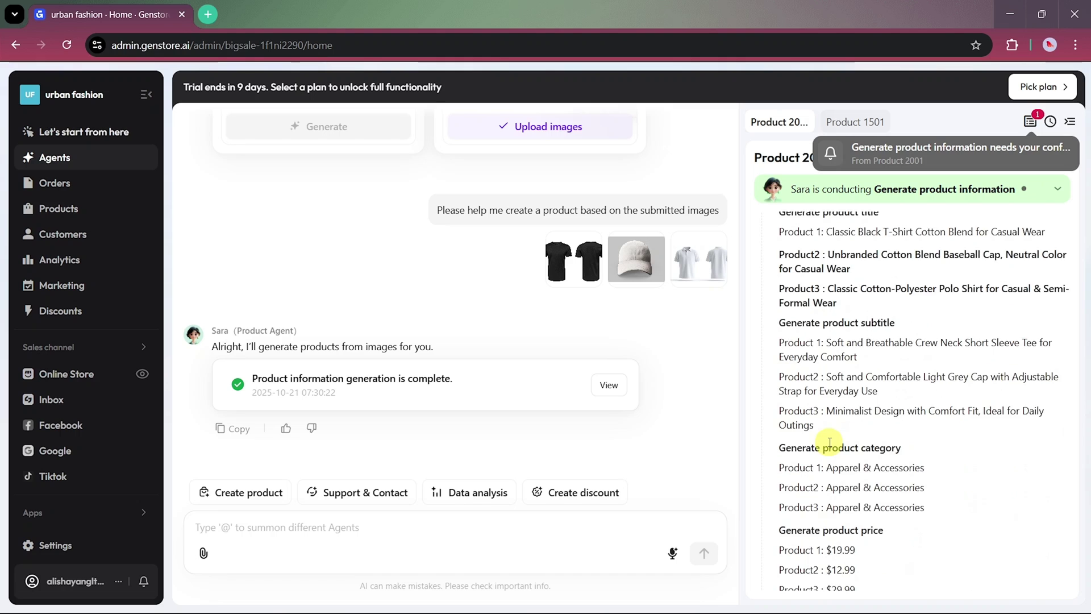
scroll(830, 441, "up", 2)
scroll(830, 442, "down", 2)
scroll(830, 442, "down", 3)
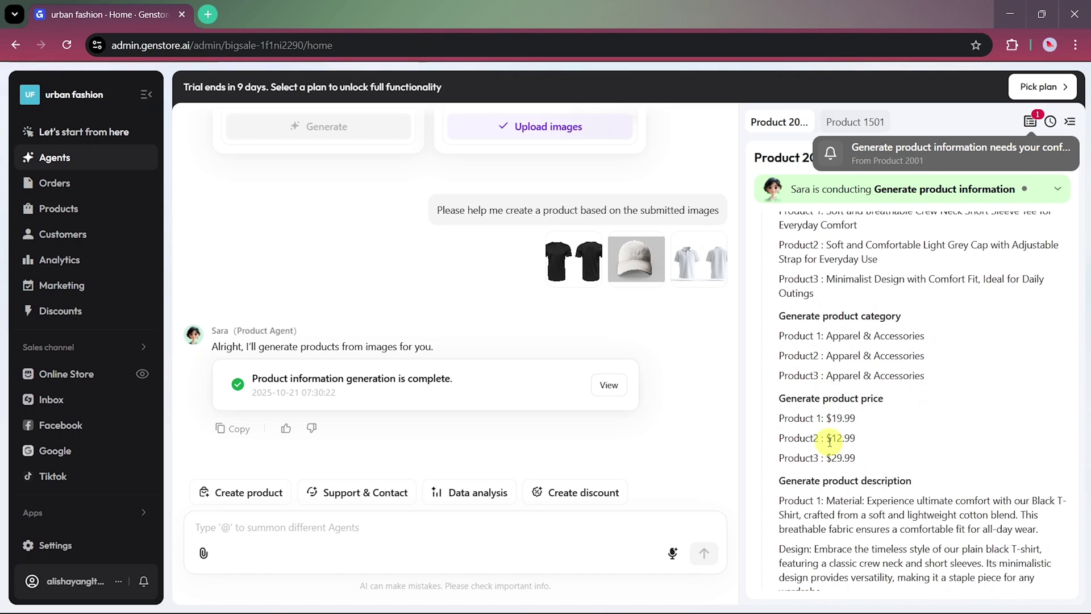
scroll(830, 441, "down", 3)
scroll(830, 442, "down", 2)
scroll(830, 441, "down", 3)
scroll(830, 441, "down", 1)
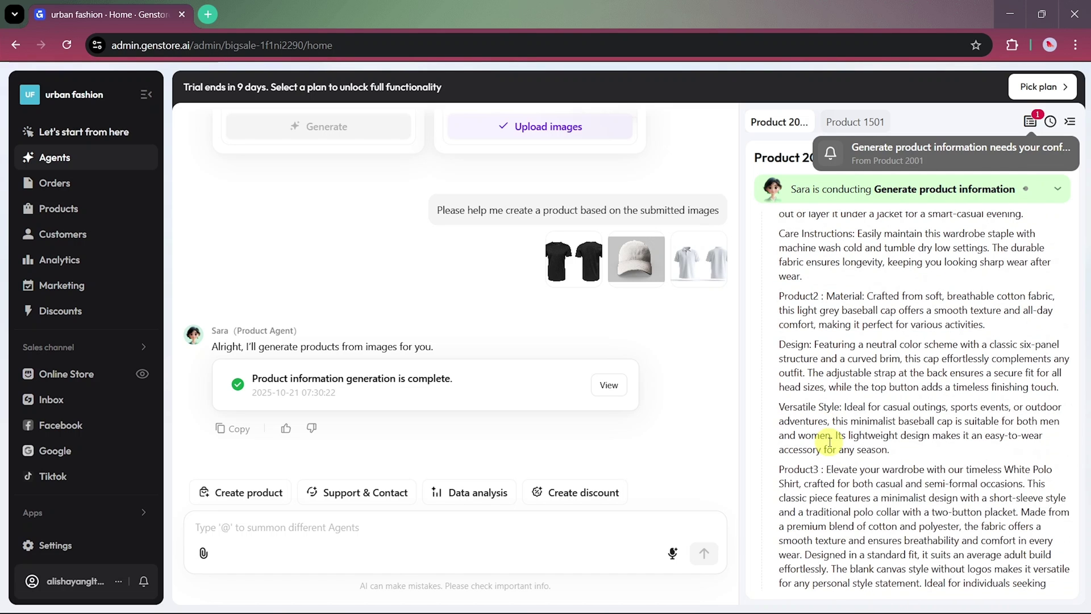
Review the three generated product forms and accept them with 'Use the generated results'
left_click(619, 391)
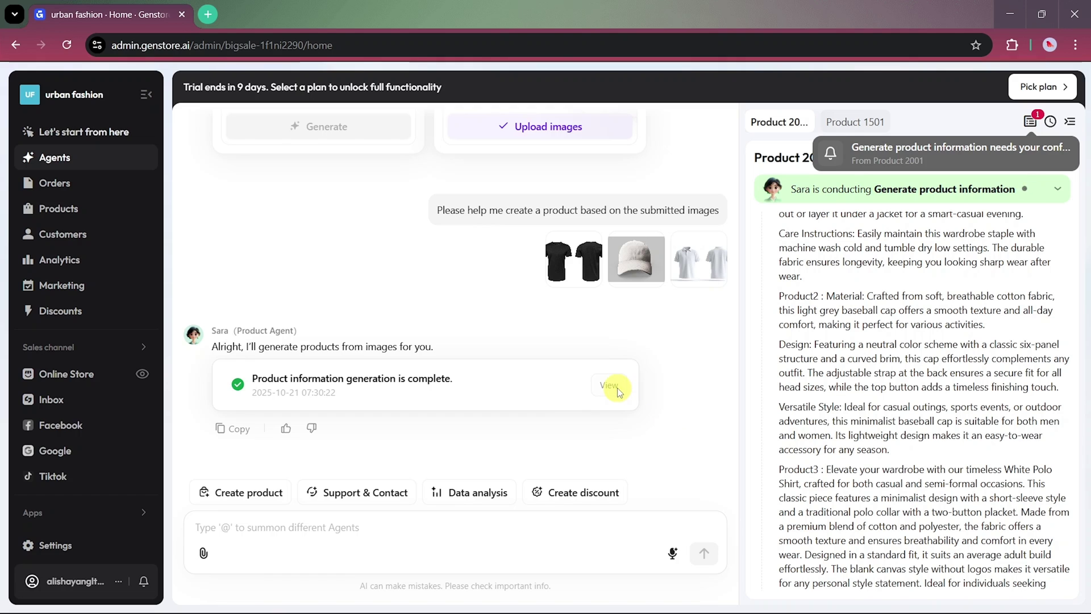
scroll(394, 329, "up", 5)
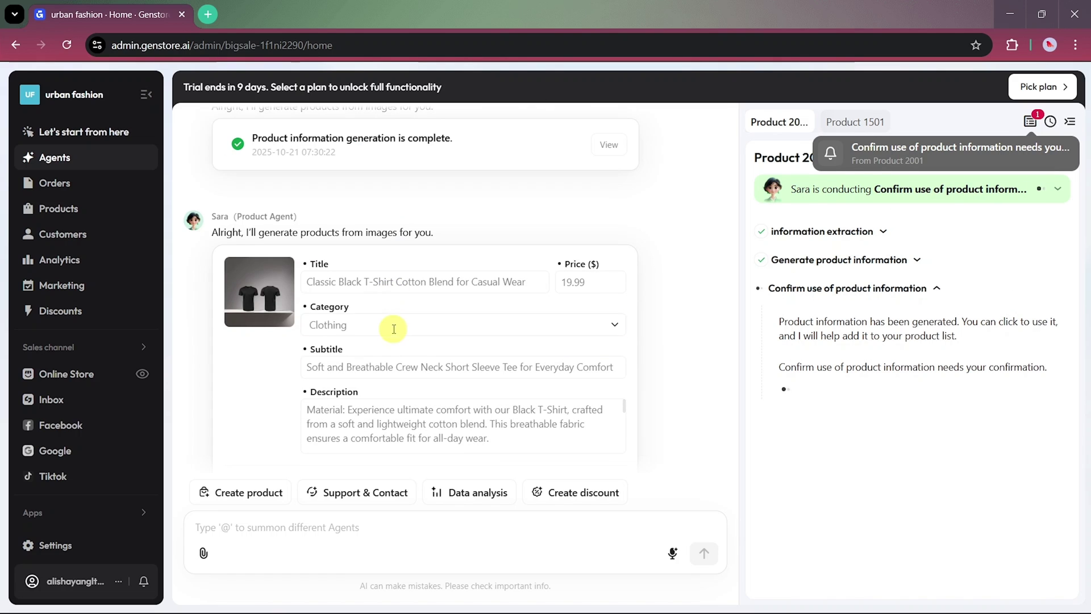
scroll(349, 411, "down", 2)
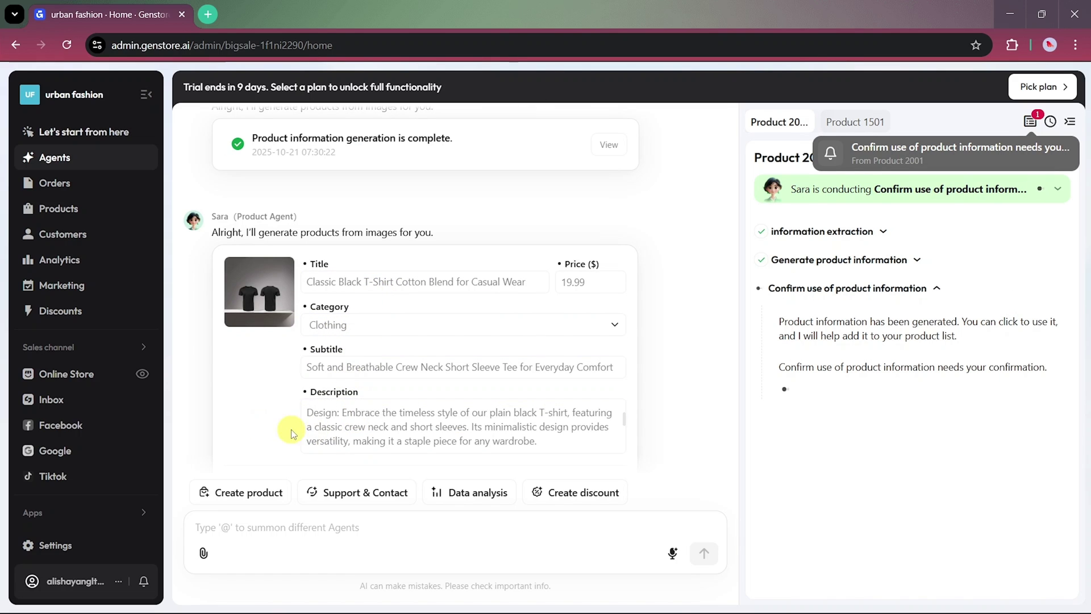
scroll(292, 433, "down", 2)
scroll(320, 397, "down", 2)
scroll(293, 422, "down", 1)
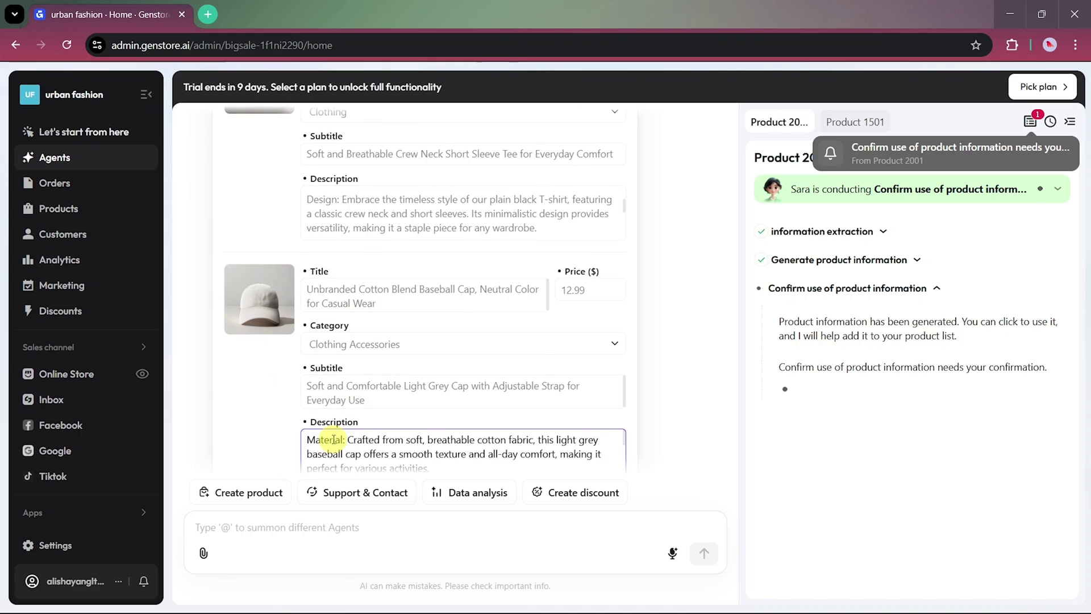
scroll(334, 439, "down", 1)
scroll(280, 441, "down", 3)
scroll(280, 438, "down", 3)
scroll(290, 397, "down", 1)
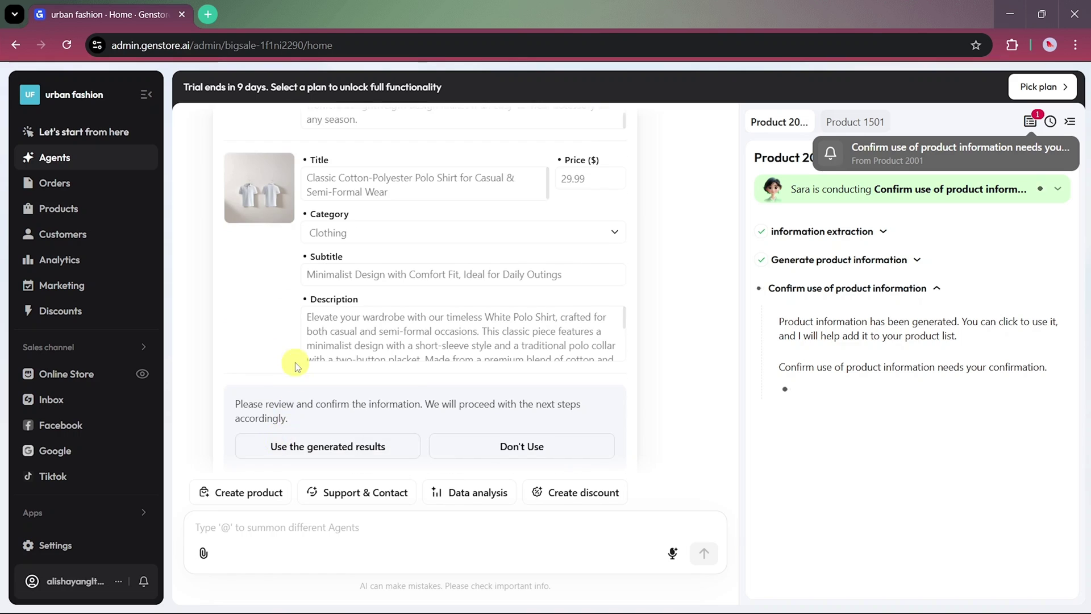
scroll(295, 366, "down", 2)
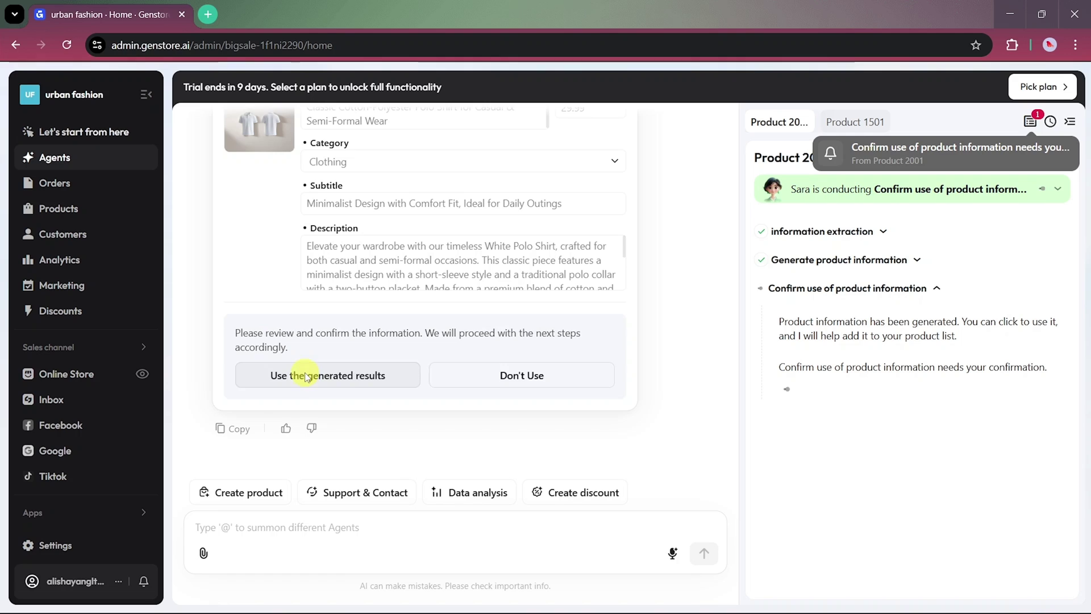
left_click(305, 375)
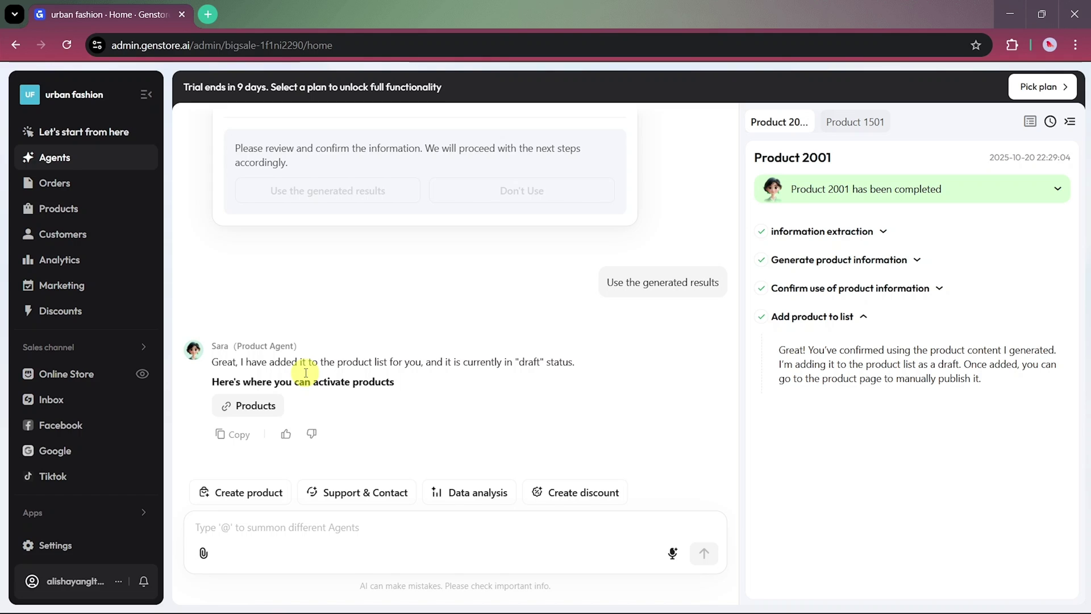
Bring up the support and live chat options in the agent chat
left_click(341, 492)
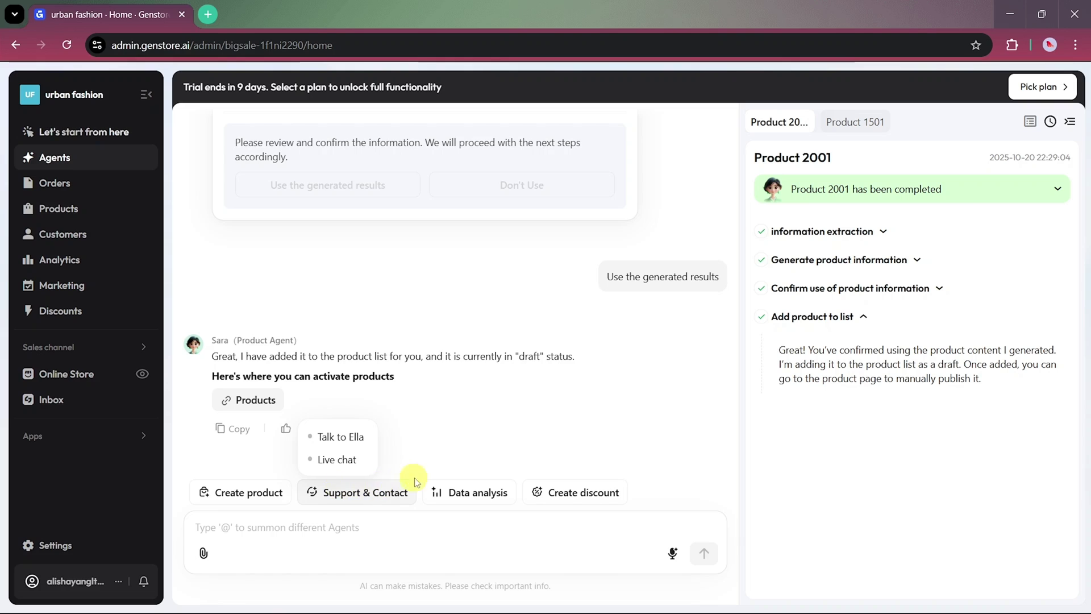
mouse_move(468, 492)
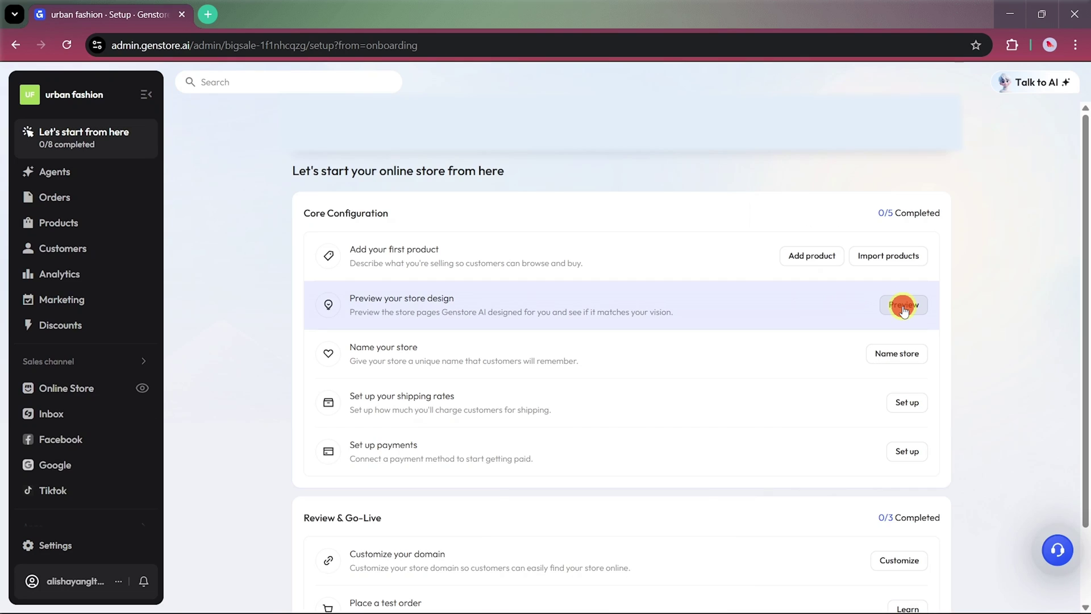
Preview the storefront with the current Drive theme and look over its featured products and collections
left_click(904, 307)
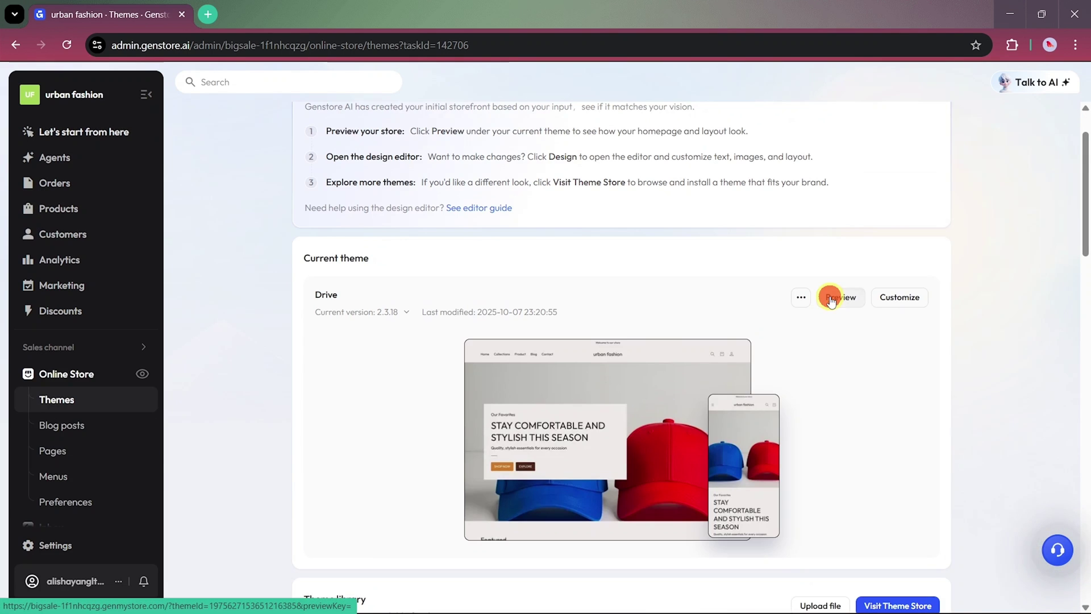
left_click(831, 298)
scroll(469, 272, "down", 2)
scroll(469, 271, "down", 2)
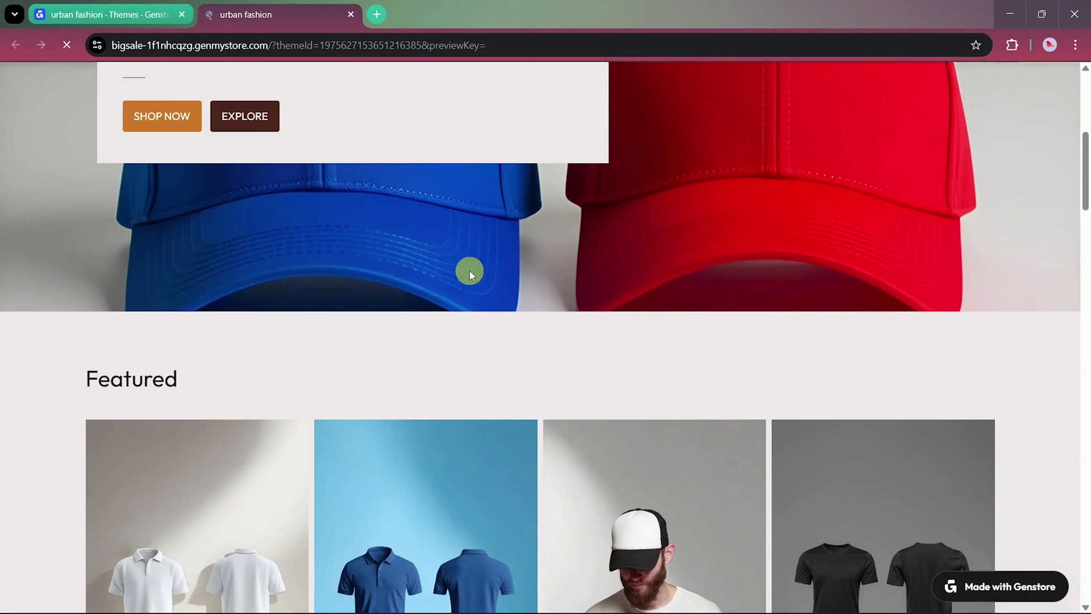
scroll(470, 270, "down", 3)
scroll(469, 270, "down", 1)
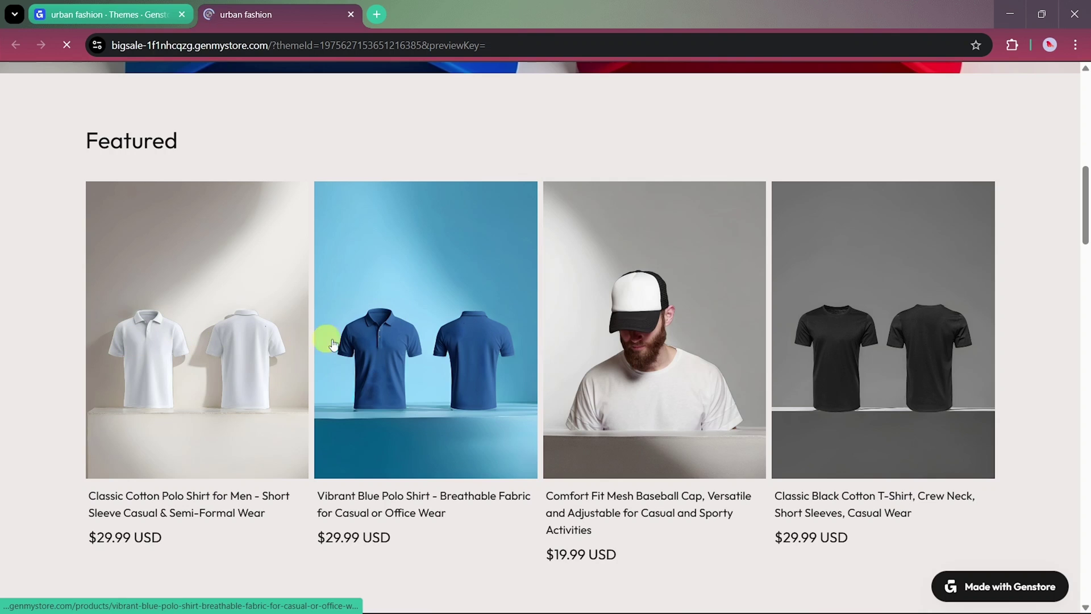
scroll(364, 352, "down", 1)
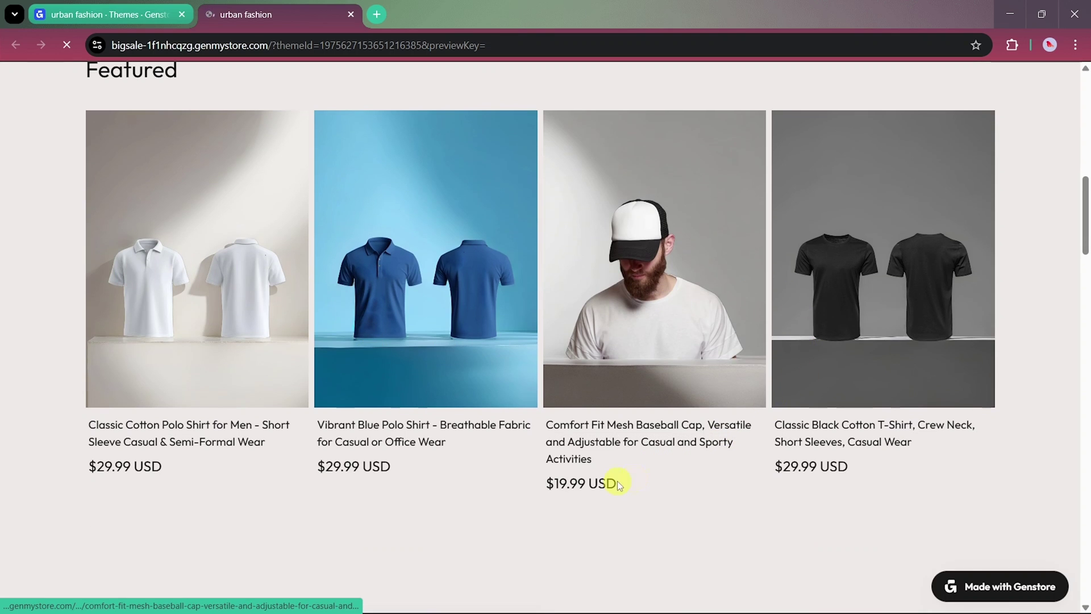
scroll(739, 396, "down", 3)
scroll(739, 398, "down", 1)
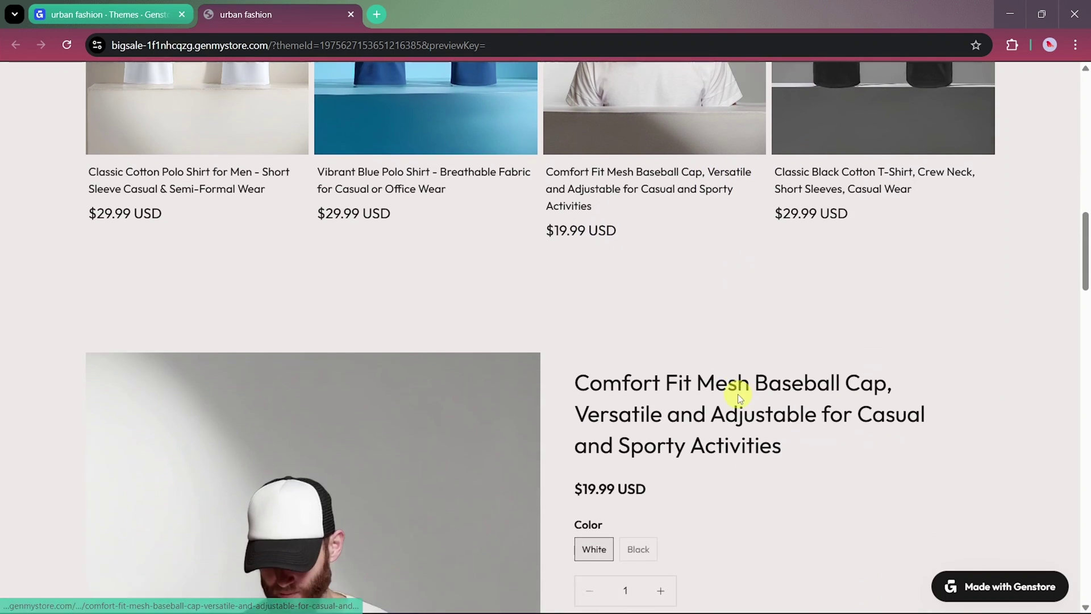
scroll(739, 398, "down", 1)
scroll(739, 398, "down", 1)
scroll(739, 398, "down", 2)
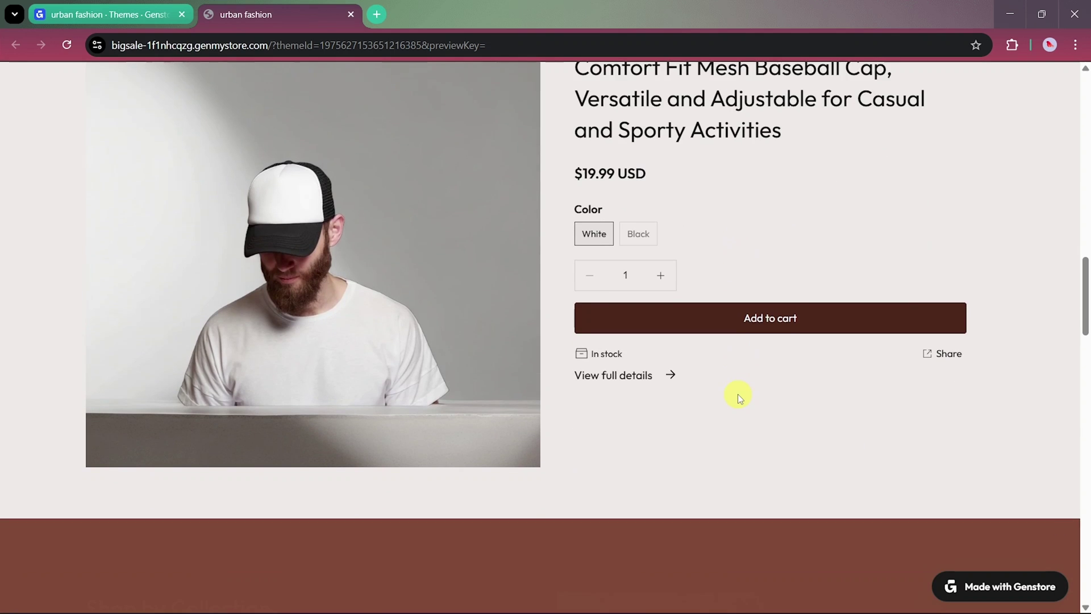
scroll(738, 397, "down", 3)
scroll(735, 398, "down", 1)
scroll(734, 401, "down", 1)
scroll(734, 401, "down", 2)
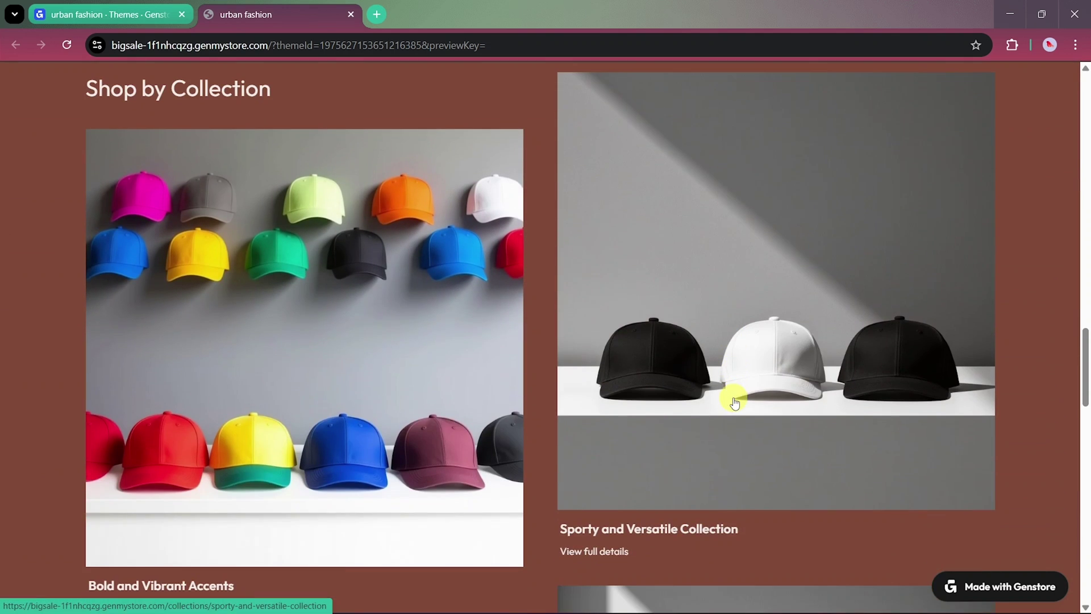
scroll(733, 401, "down", 2)
scroll(733, 400, "down", 2)
scroll(733, 398, "down", 1)
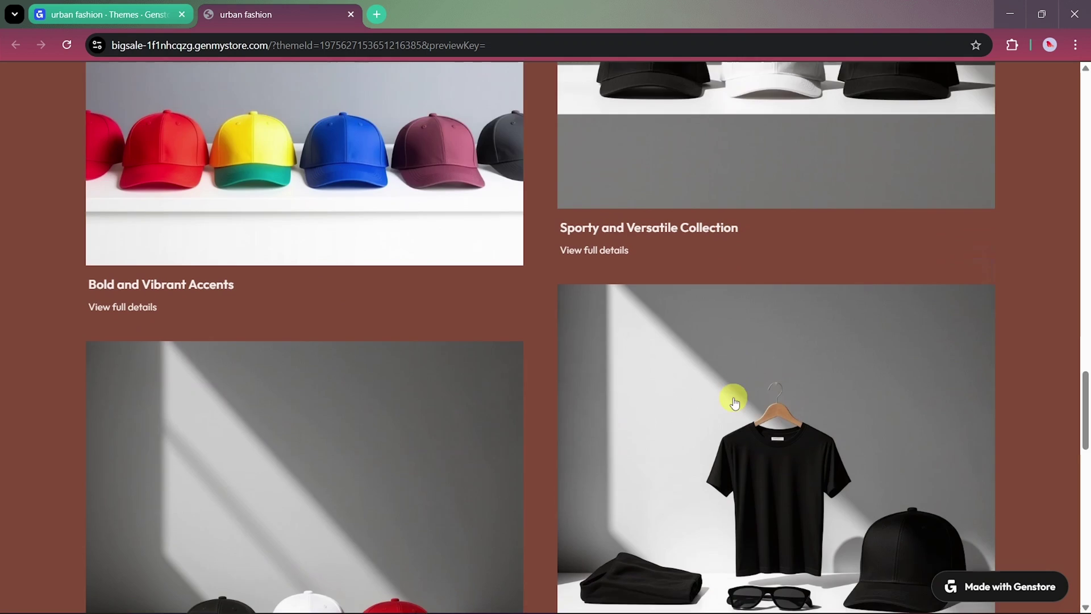
scroll(733, 397, "down", 2)
scroll(733, 398, "down", 1)
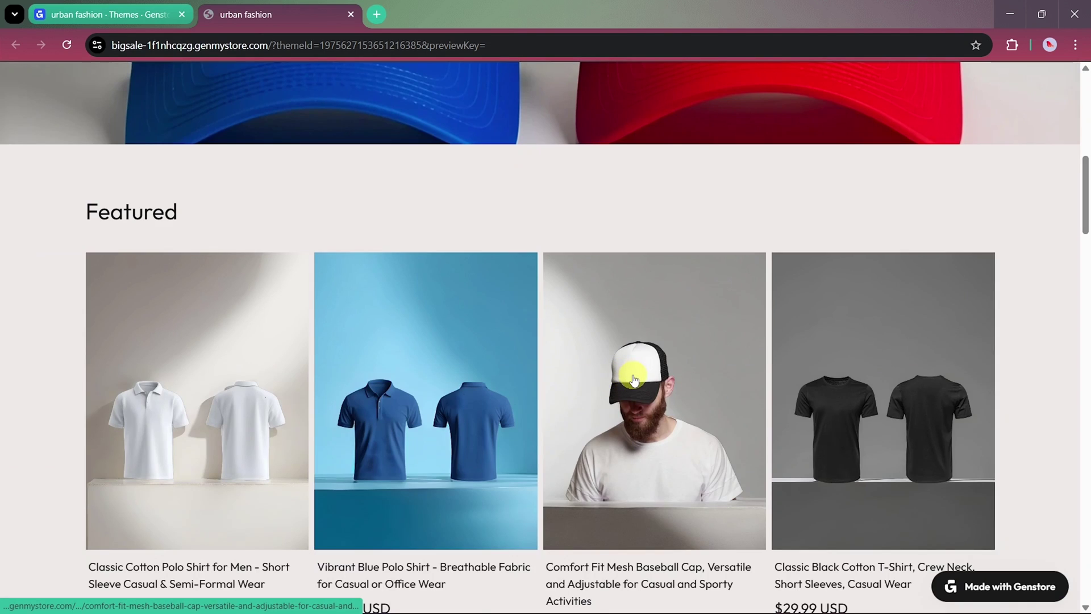
scroll(635, 380, "down", 2)
scroll(635, 380, "down", 5)
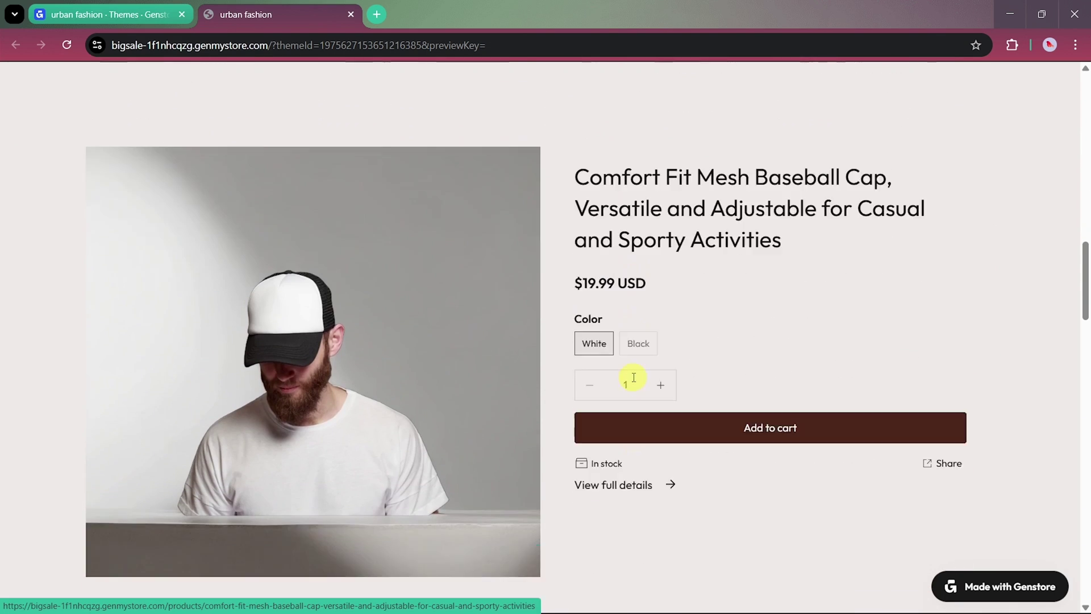
scroll(635, 380, "down", 5)
scroll(633, 377, "down", 4)
scroll(633, 377, "down", 4)
scroll(634, 378, "down", 5)
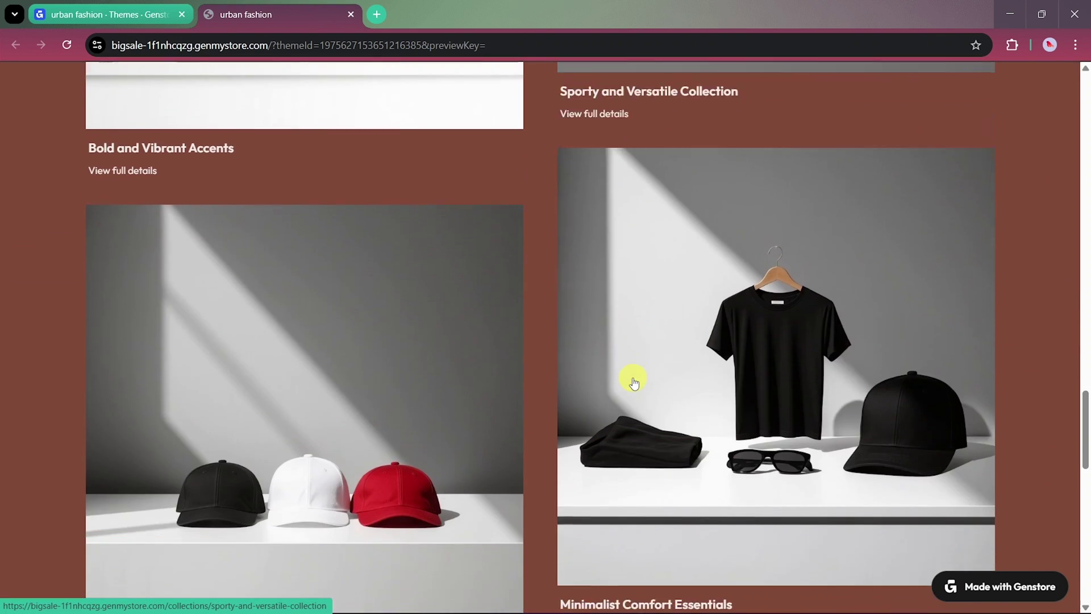
scroll(634, 378, "down", 5)
scroll(634, 378, "down", 3)
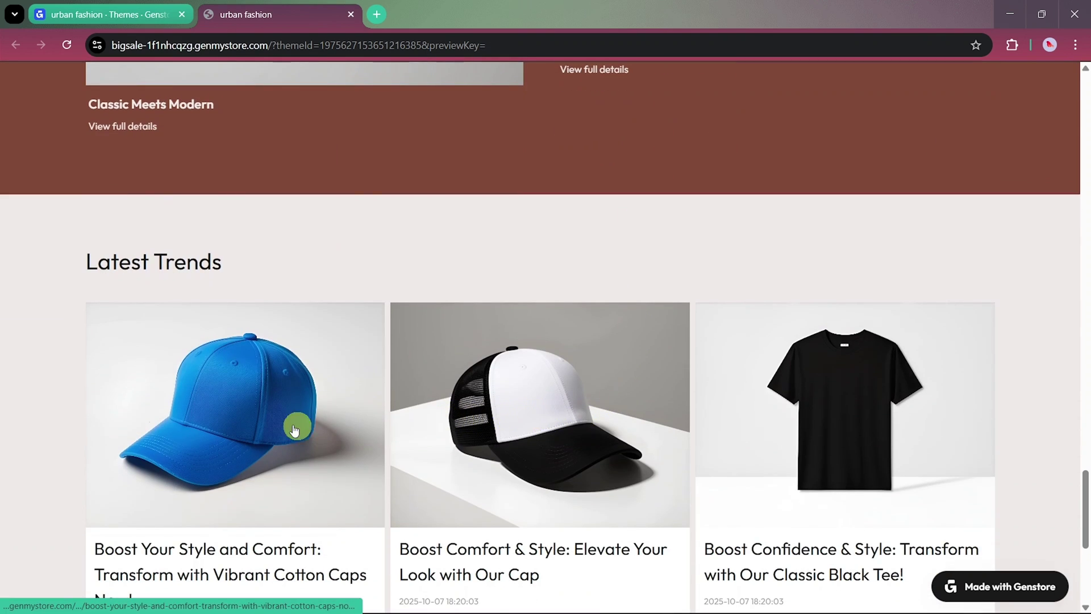
Return to the top of the storefront and open the mesh baseball cap's product page
scroll(823, 384, "up", 9)
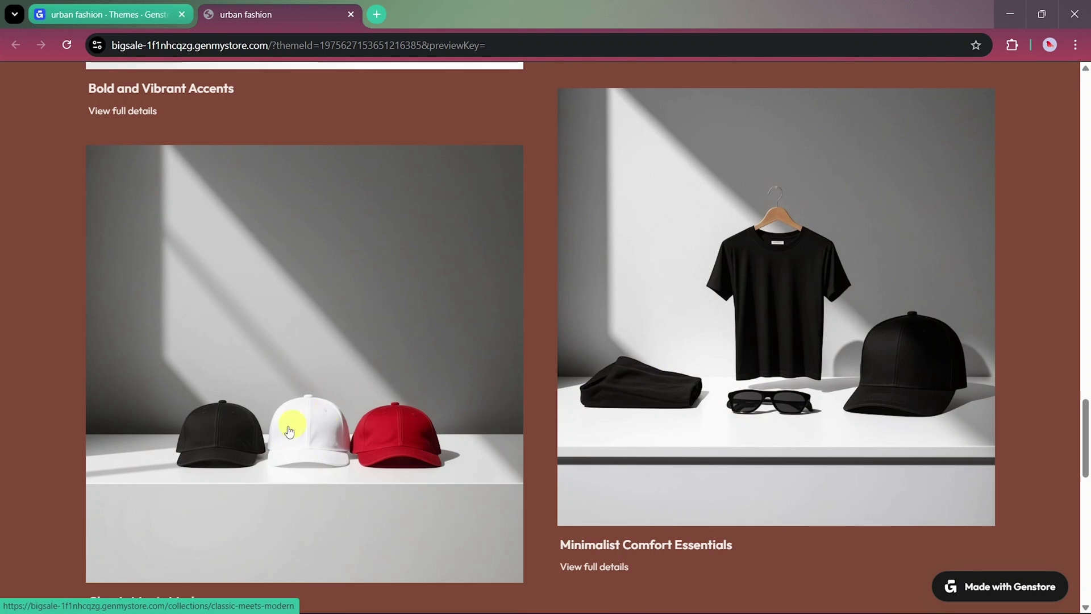
scroll(731, 398, "up", 1)
scroll(734, 401, "up", 2)
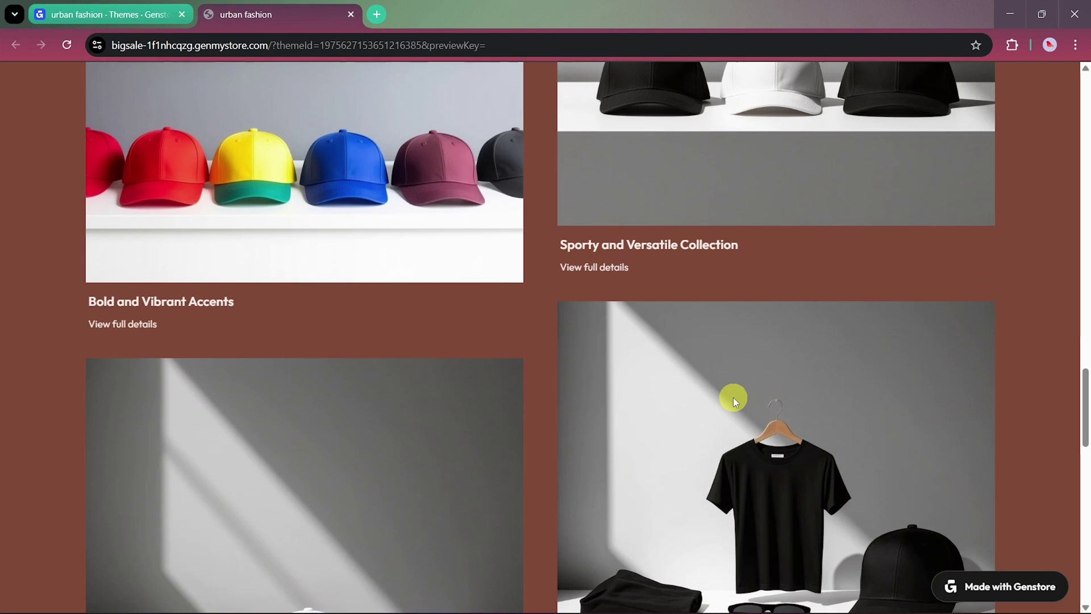
scroll(734, 401, "up", 2)
scroll(735, 400, "up", 2)
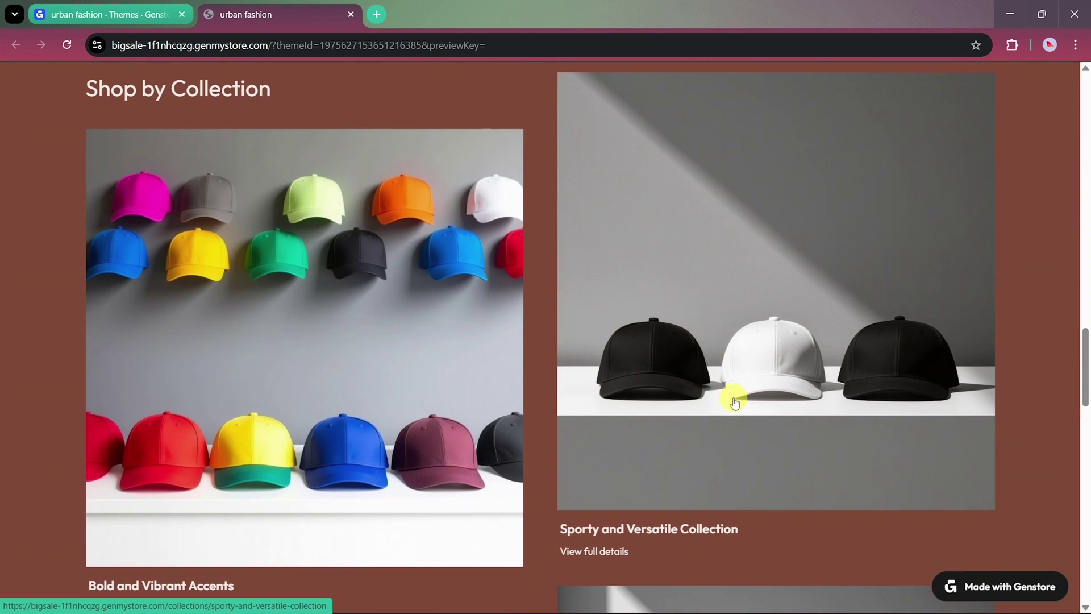
scroll(734, 401, "up", 2)
scroll(735, 401, "up", 2)
scroll(734, 400, "up", 2)
scroll(737, 398, "up", 2)
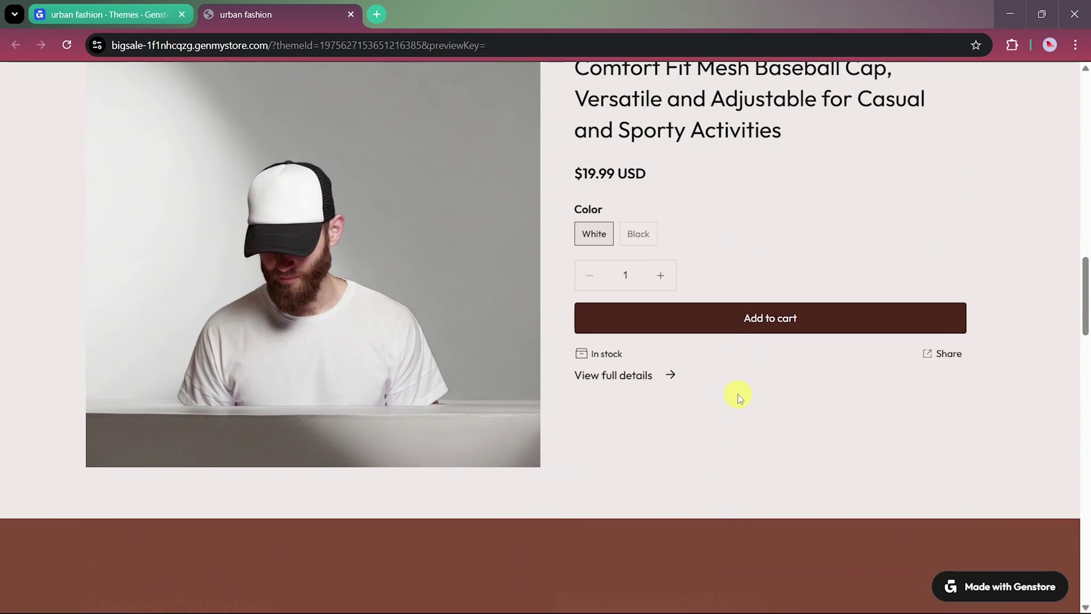
scroll(738, 394, "up", 2)
scroll(738, 393, "up", 1)
scroll(737, 393, "up", 2)
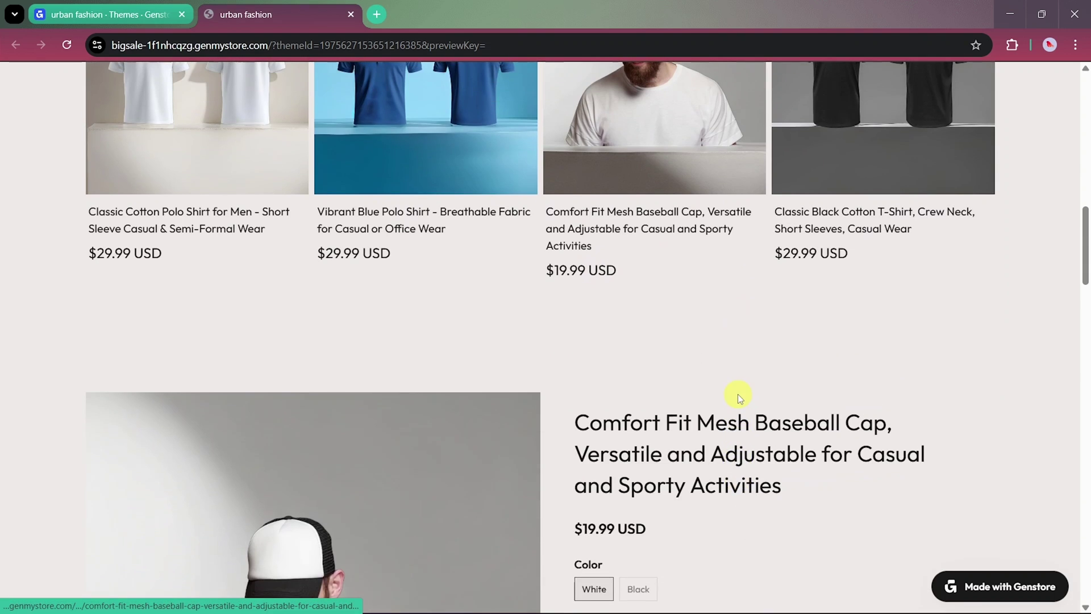
scroll(737, 394, "up", 1)
scroll(737, 394, "up", 2)
left_click(727, 442)
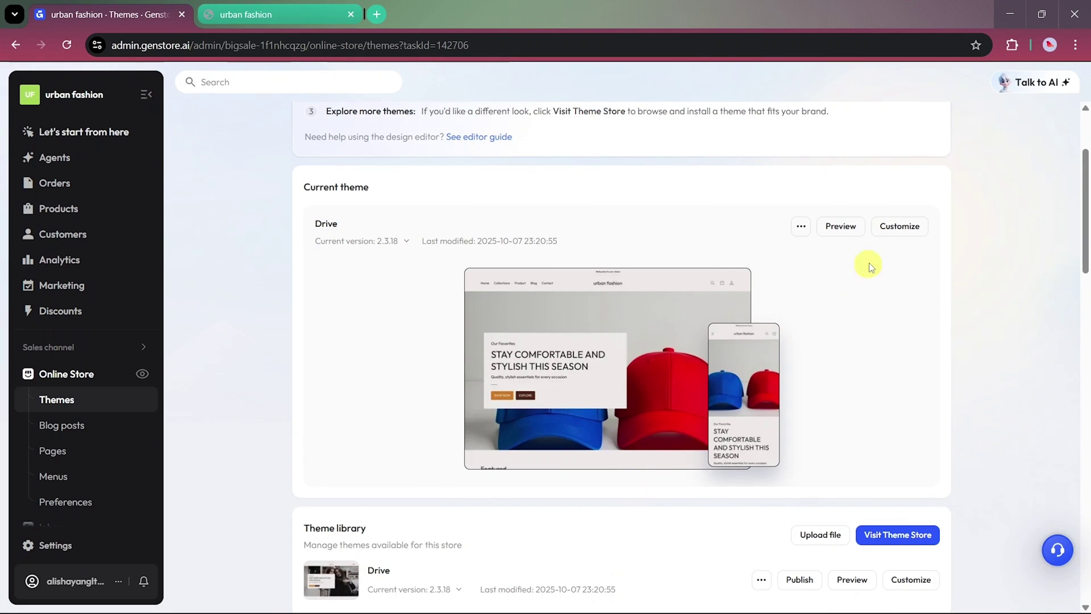
left_click(890, 228)
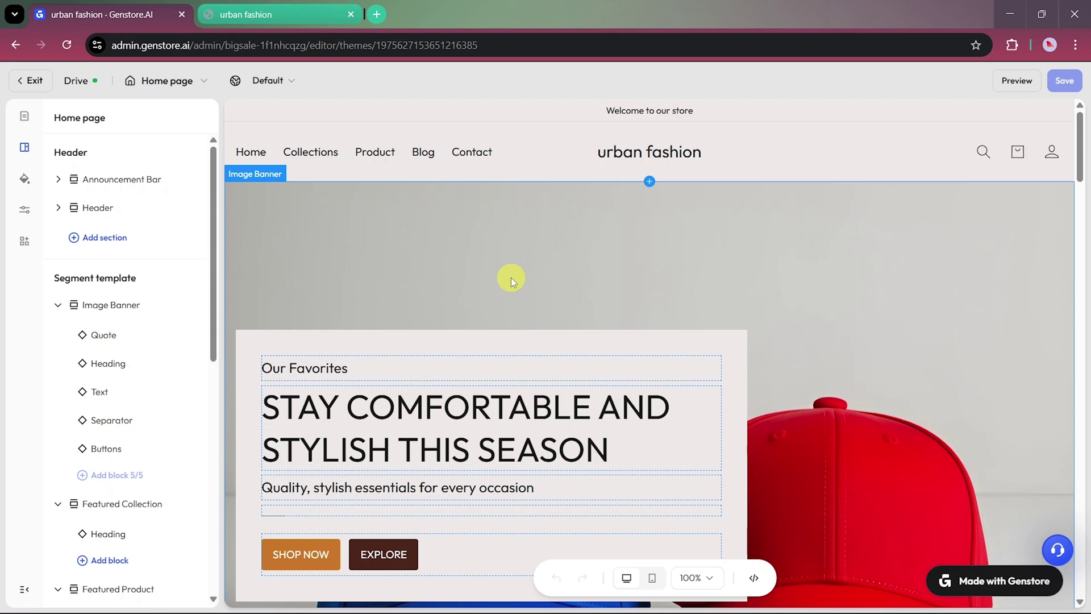
scroll(510, 277, "down", 3)
scroll(510, 278, "down", 5)
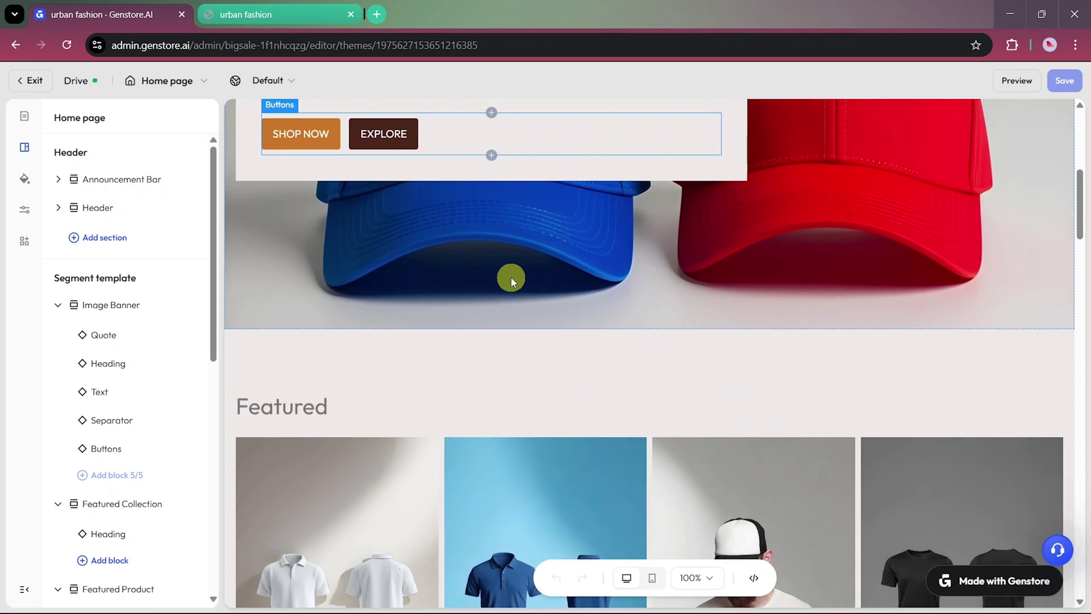
scroll(510, 277, "down", 4)
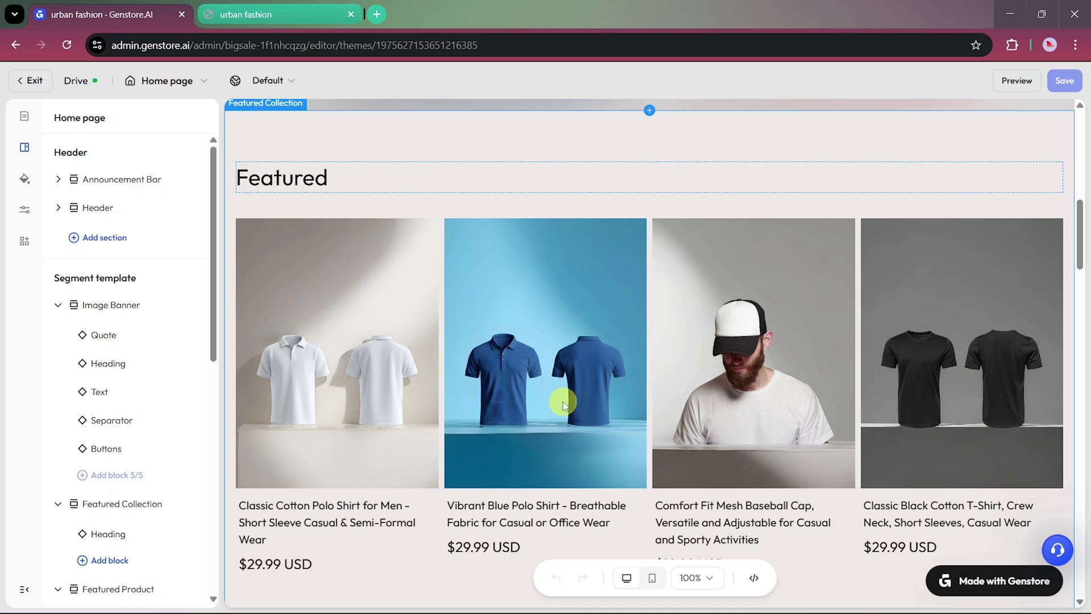
scroll(563, 403, "down", 4)
scroll(563, 403, "down", 3)
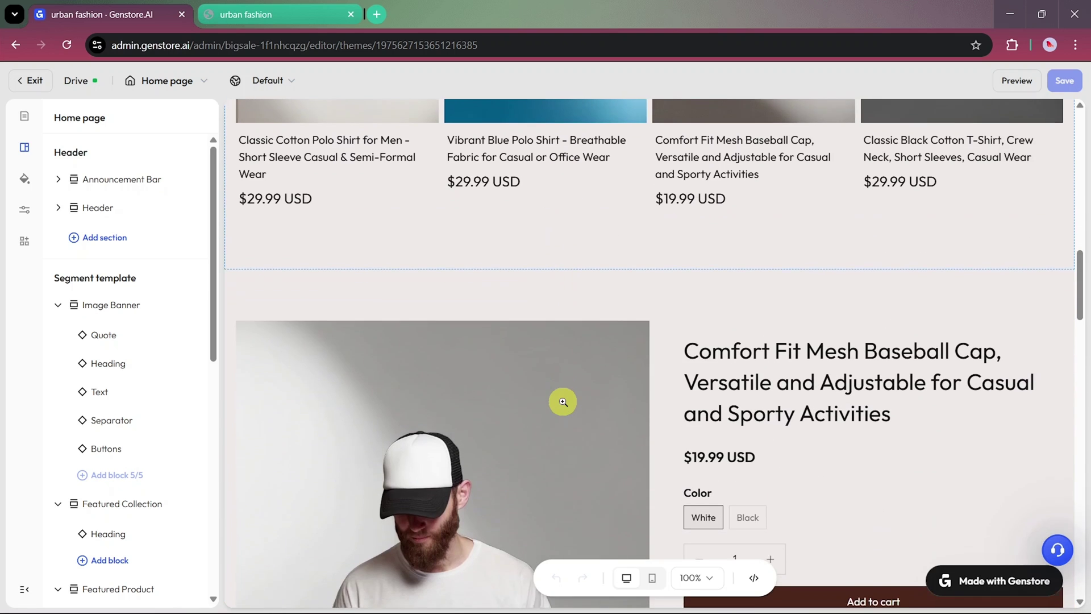
scroll(563, 403, "down", 5)
scroll(561, 401, "up", 5)
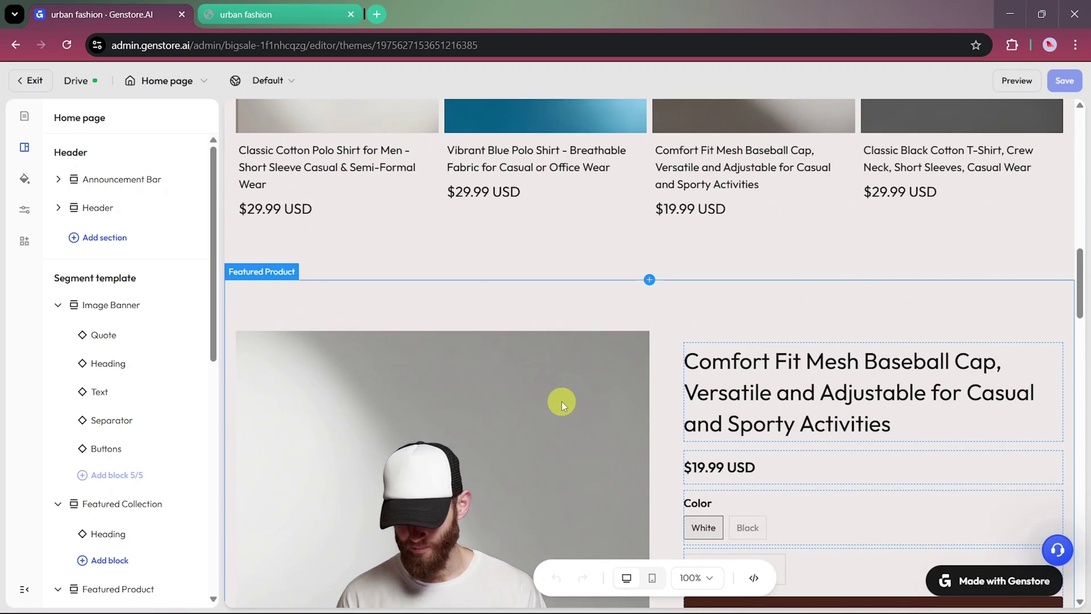
scroll(562, 401, "down", 5)
scroll(561, 401, "down", 4)
scroll(562, 402, "up", 8)
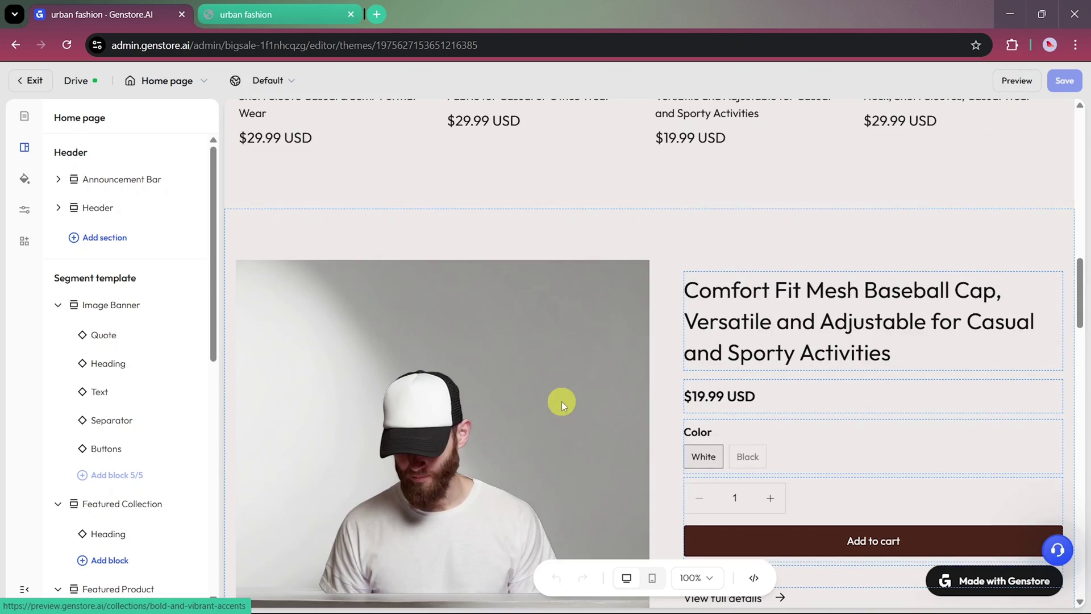
scroll(562, 401, "up", 8)
scroll(562, 400, "up", 8)
scroll(561, 400, "down", 2)
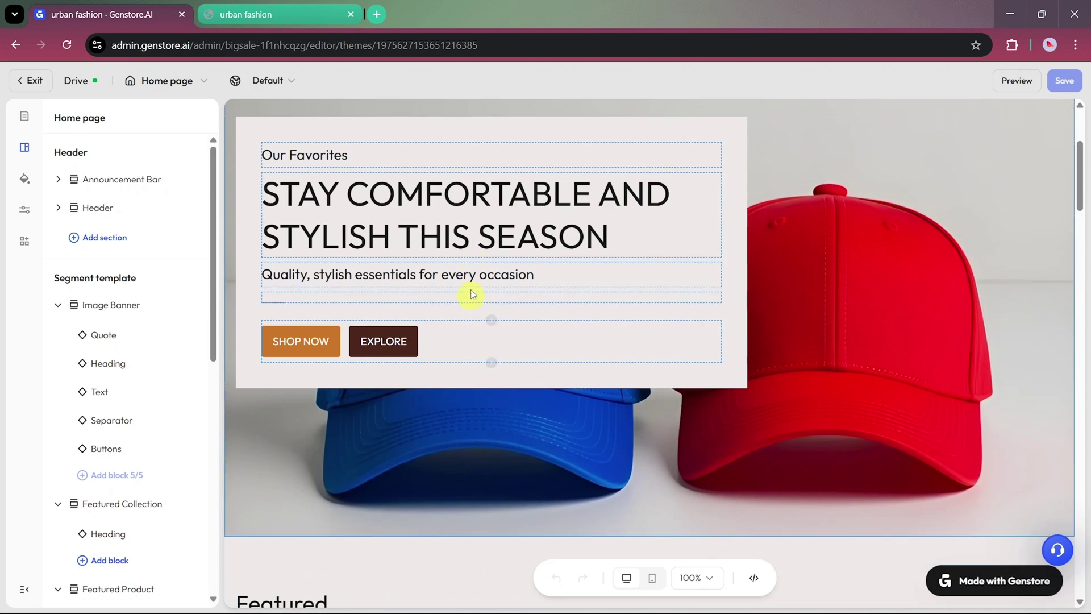
Change the banner tagline ending to 'every season and occasion' in Large text size
left_click(472, 236)
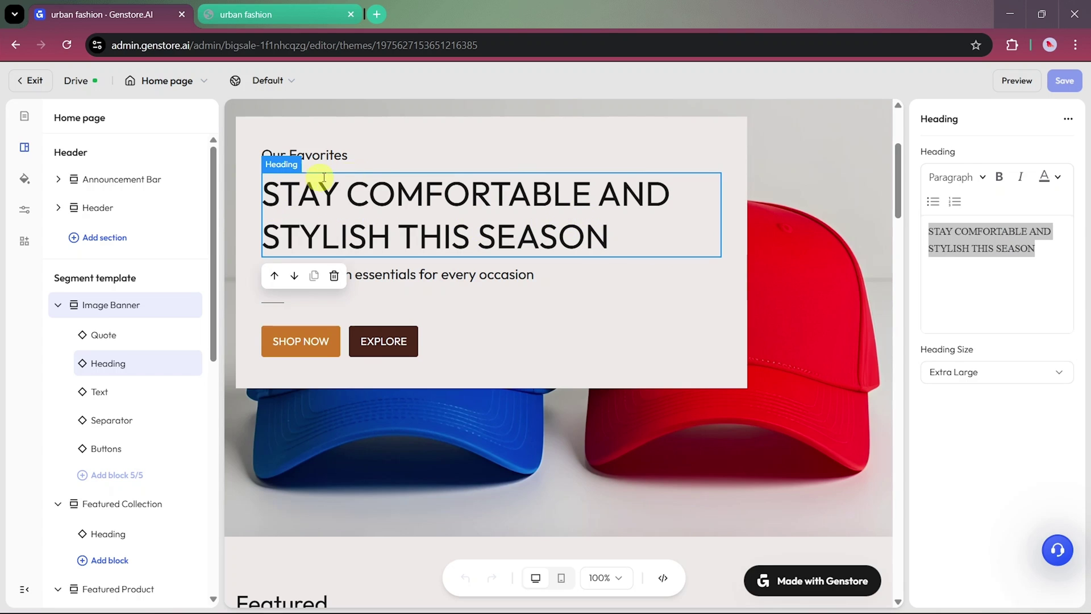
left_click(449, 272)
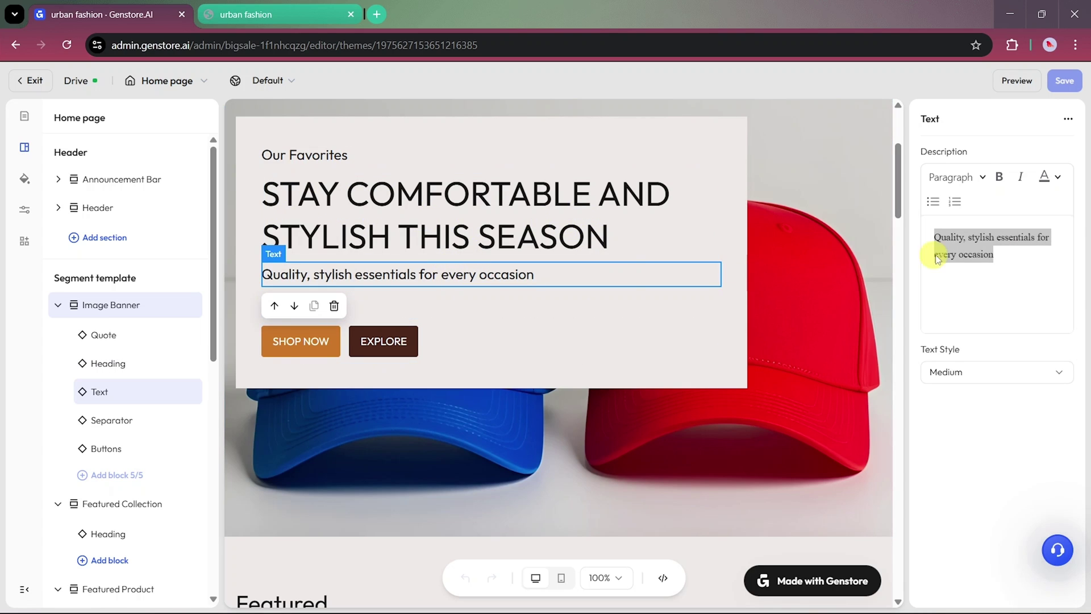
left_click(992, 254)
key("BackSpace")
key("BackSpace")
key("BackSpace")
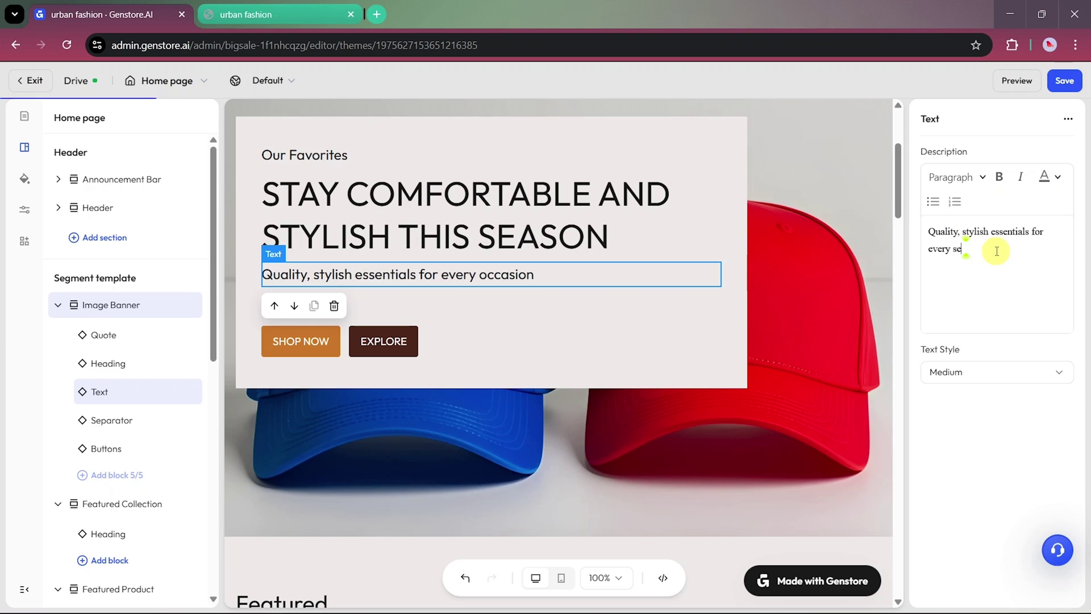
type("season and occasio")
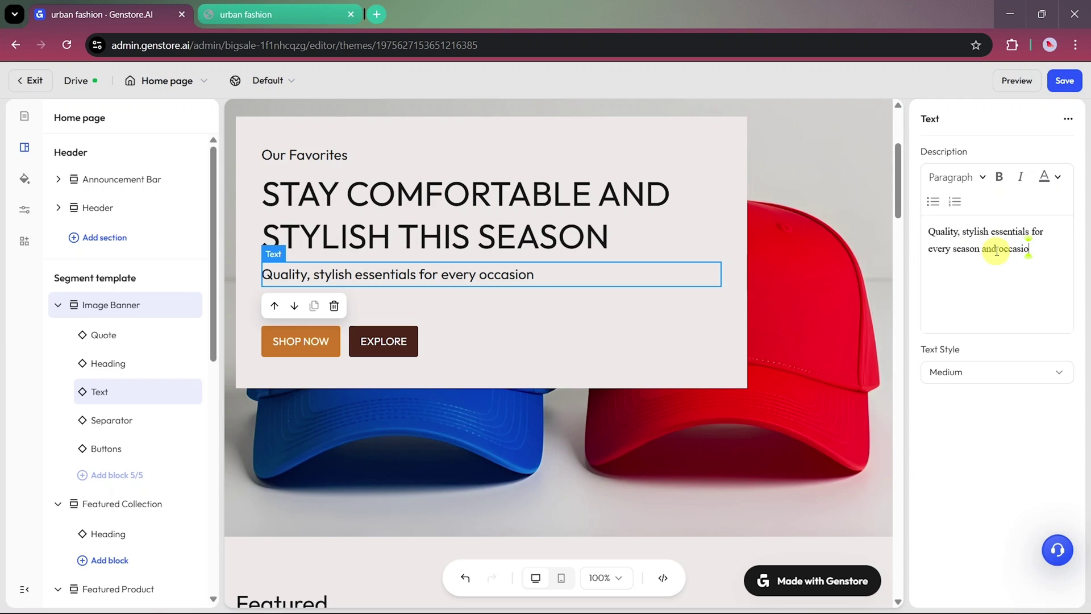
type("n")
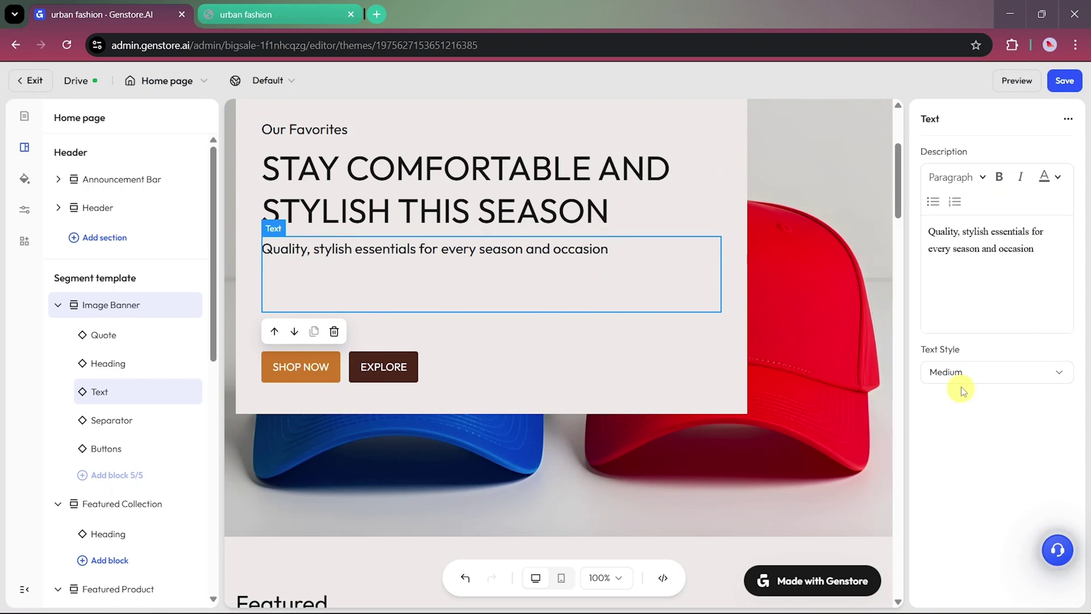
left_click(961, 375)
left_click(950, 507)
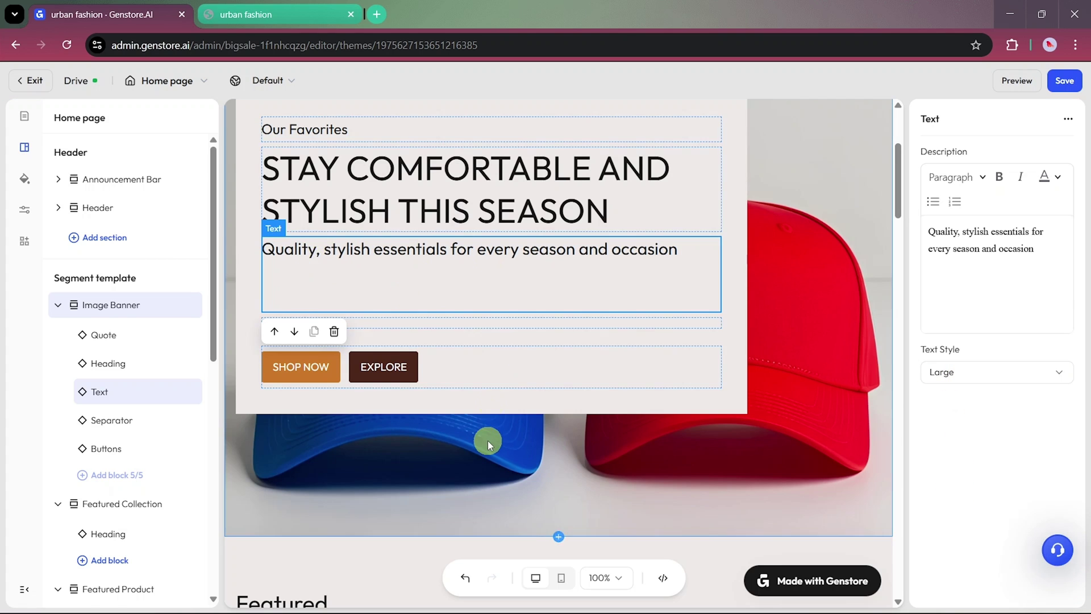
Make the banner headline bold
left_click(479, 198)
left_click(999, 177)
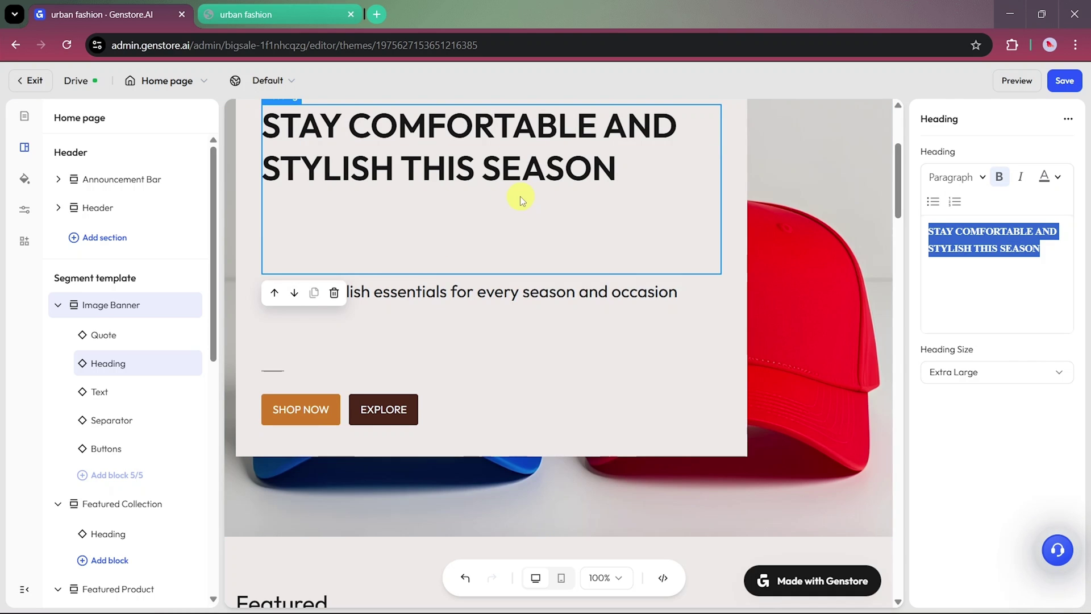
scroll(520, 196, "up", 2)
scroll(519, 197, "down", 3)
left_click(726, 195)
scroll(1007, 350, "down", 5)
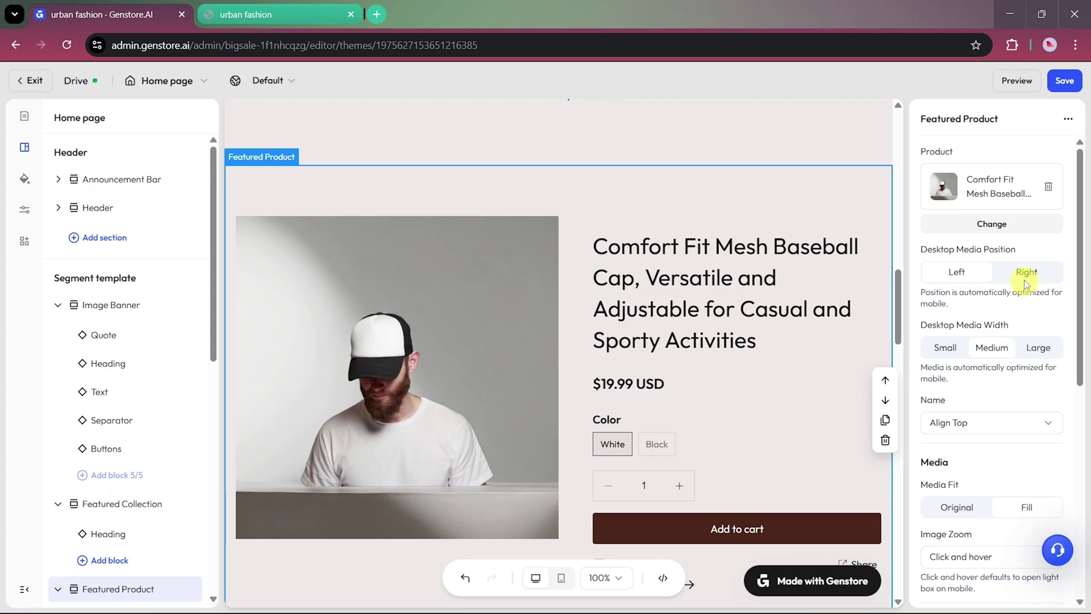
Put the featured product photo on the right and keep it filling its frame
left_click(1027, 274)
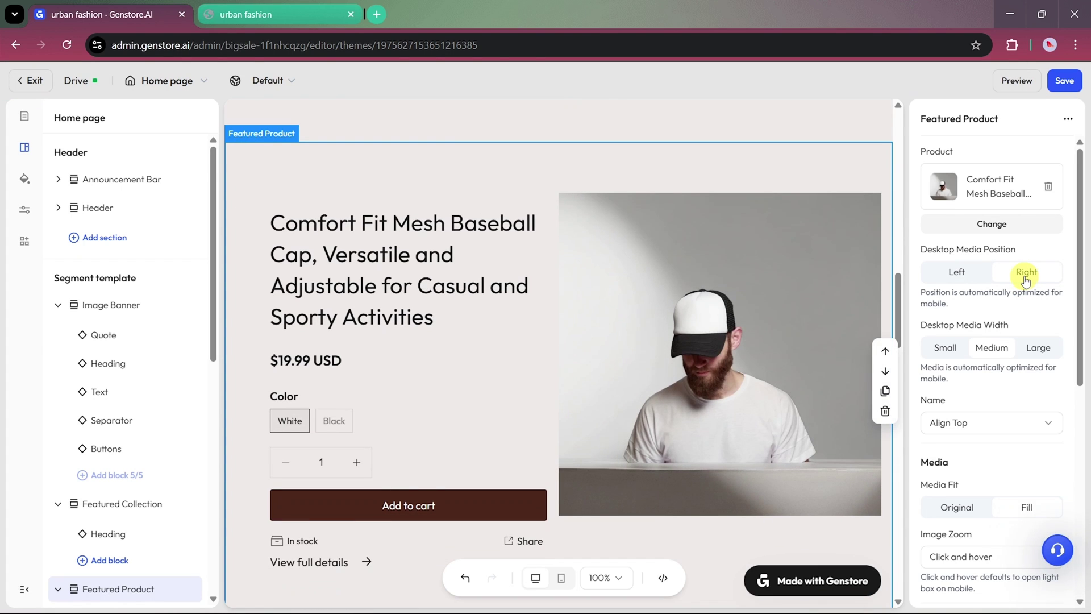
scroll(995, 423, "down", 1)
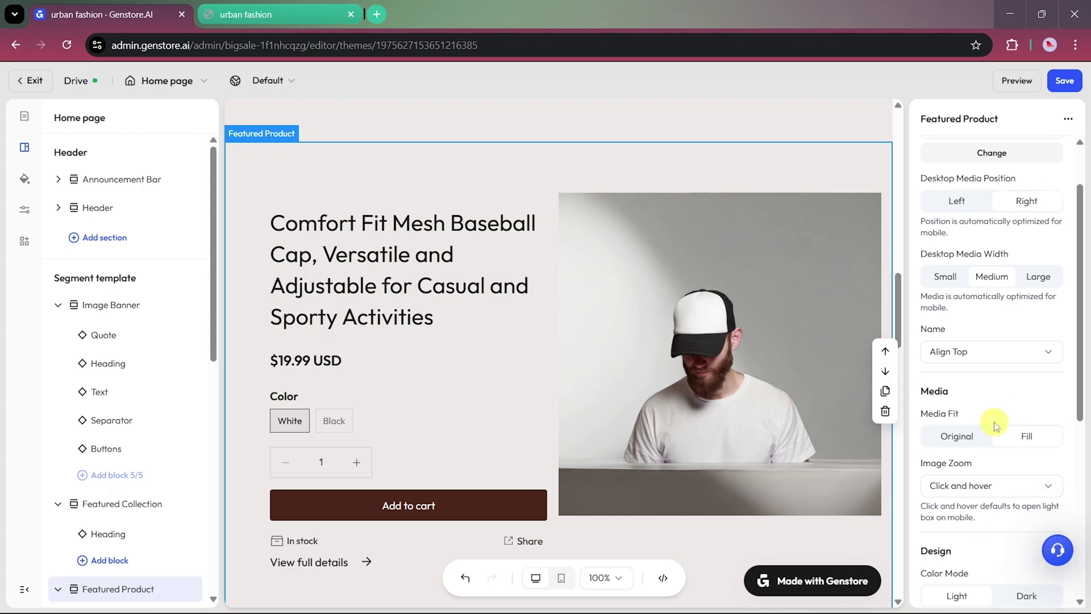
left_click(958, 437)
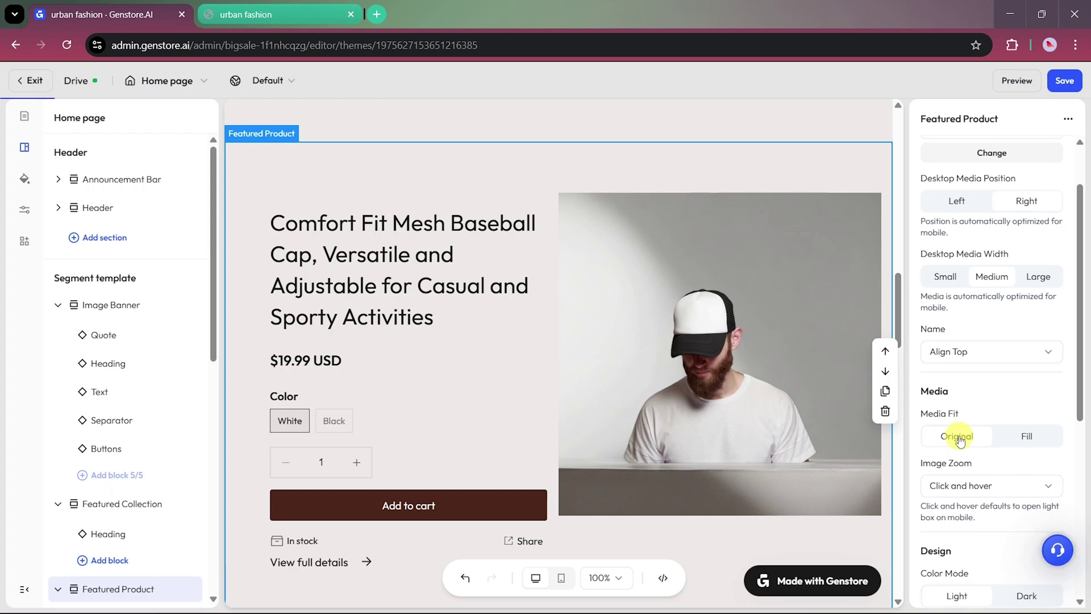
left_click(1019, 443)
Test lightbox image zoom on the product photo, then restore click-and-hover zoom
left_click(958, 485)
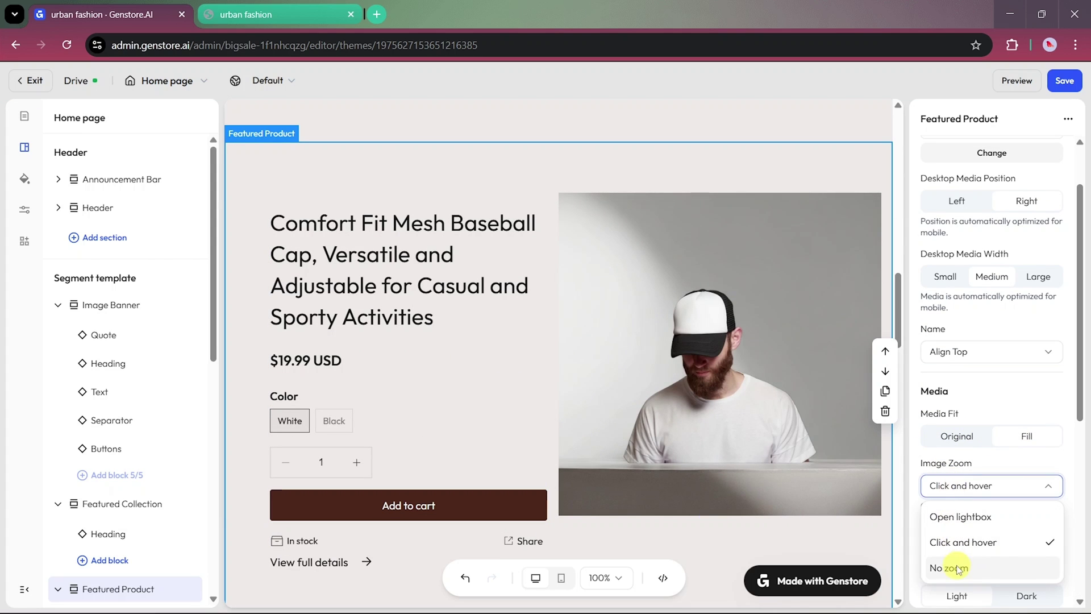
left_click(960, 517)
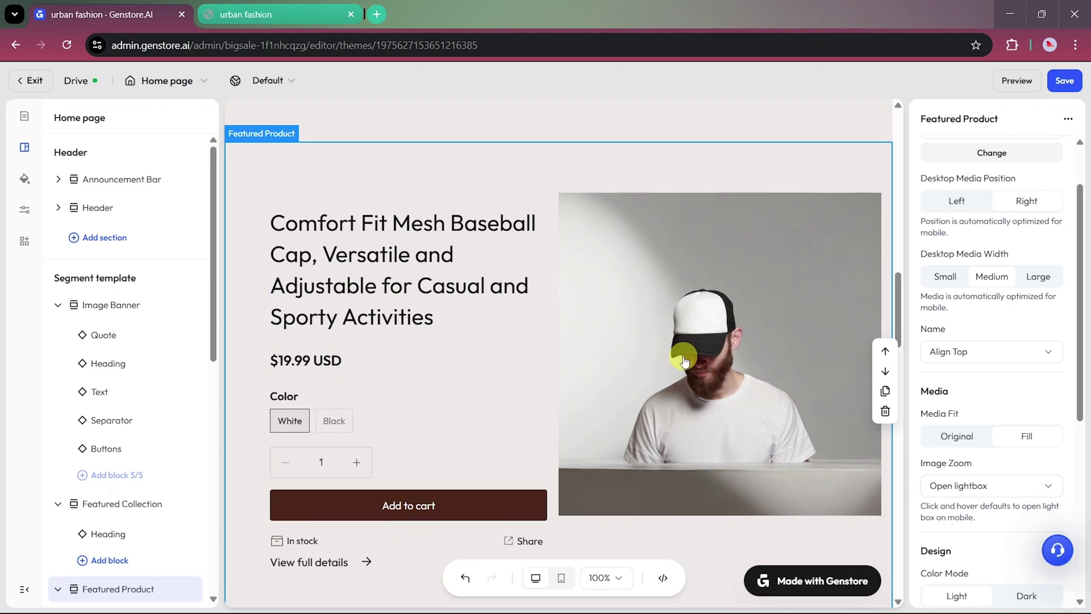
left_click(691, 364)
left_click(824, 147)
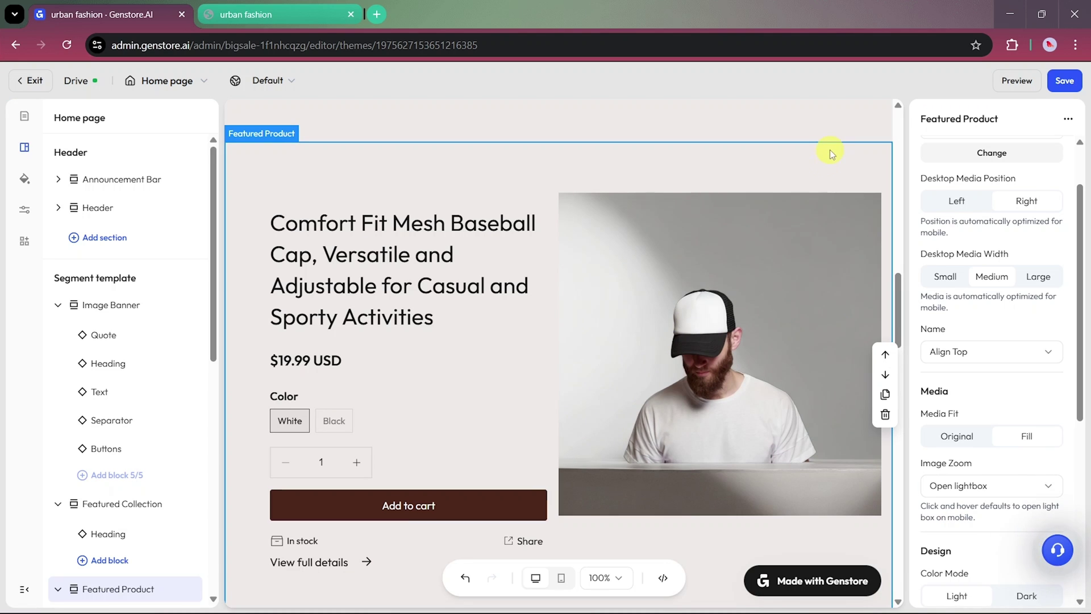
left_click(972, 485)
left_click(965, 536)
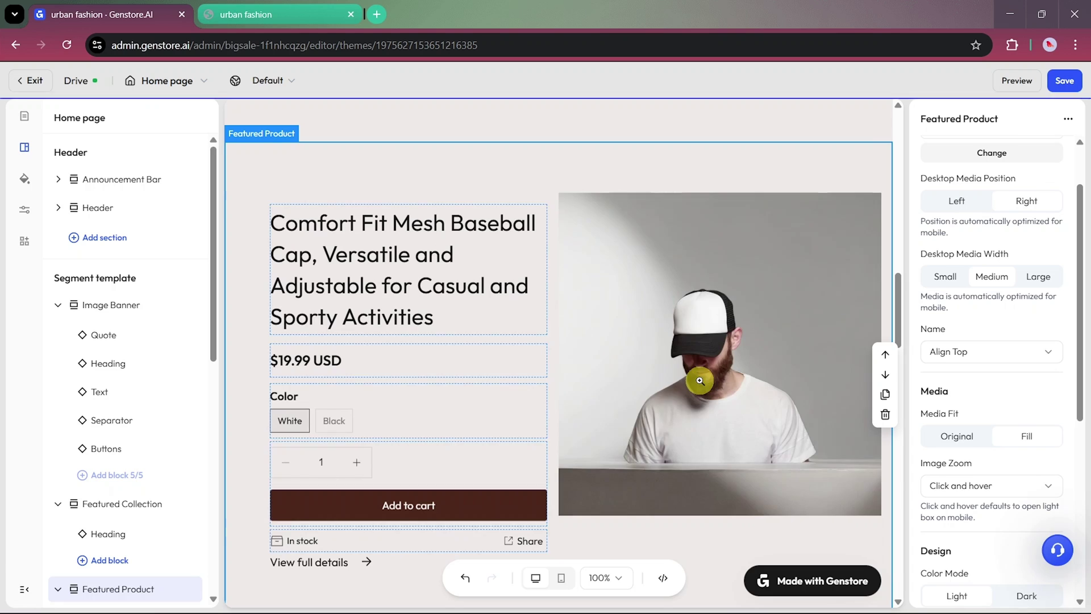
Try dark mode and a black colour scheme on the featured section, then return home
scroll(719, 408, "down", 1)
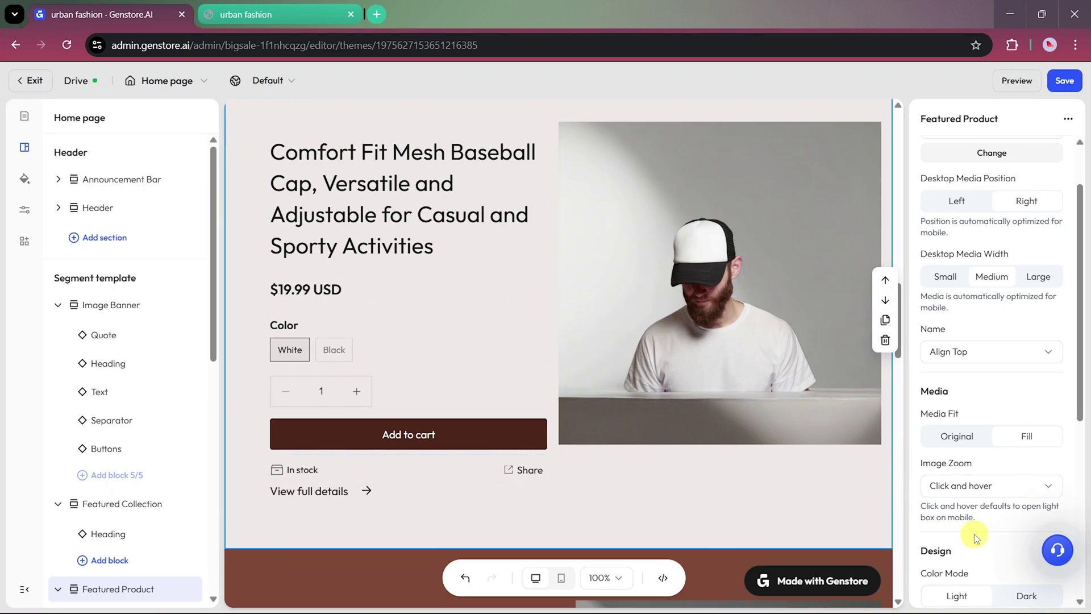
scroll(996, 448, "down", 5)
left_click(1018, 456)
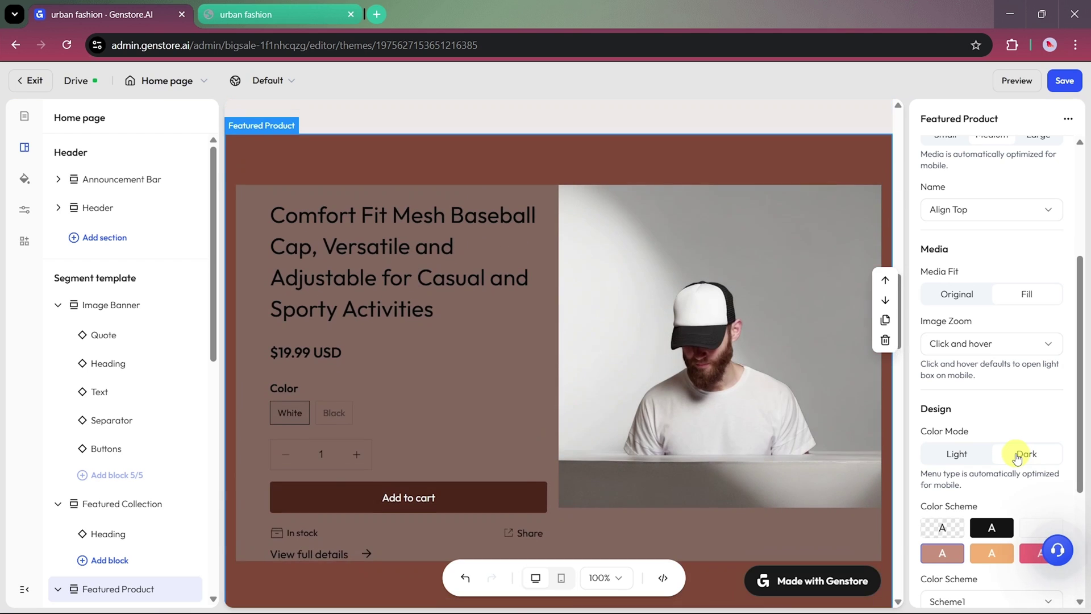
scroll(1000, 469, "down", 2)
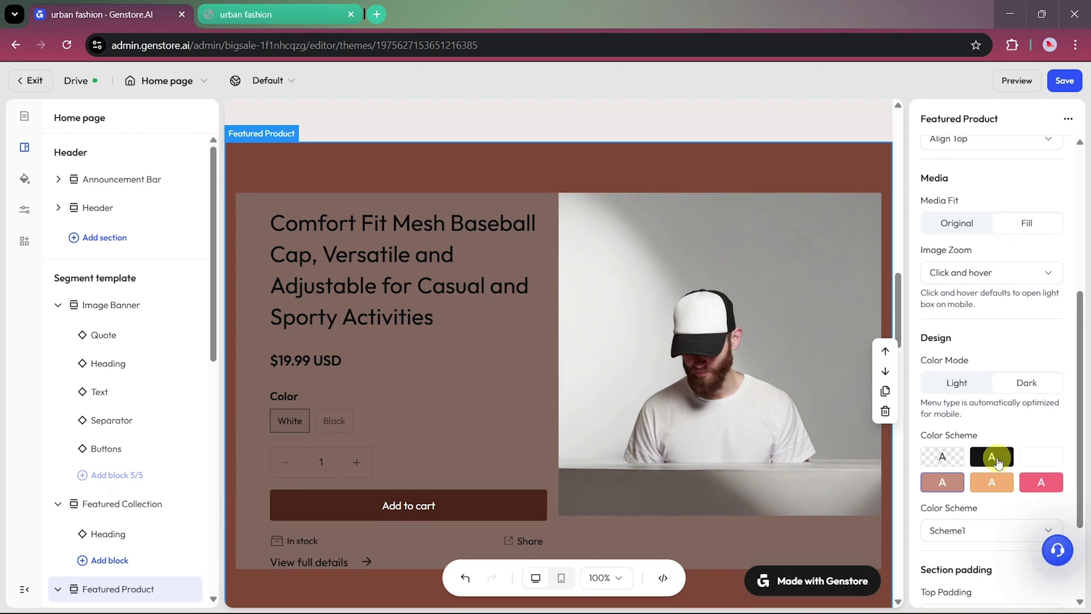
left_click(995, 458)
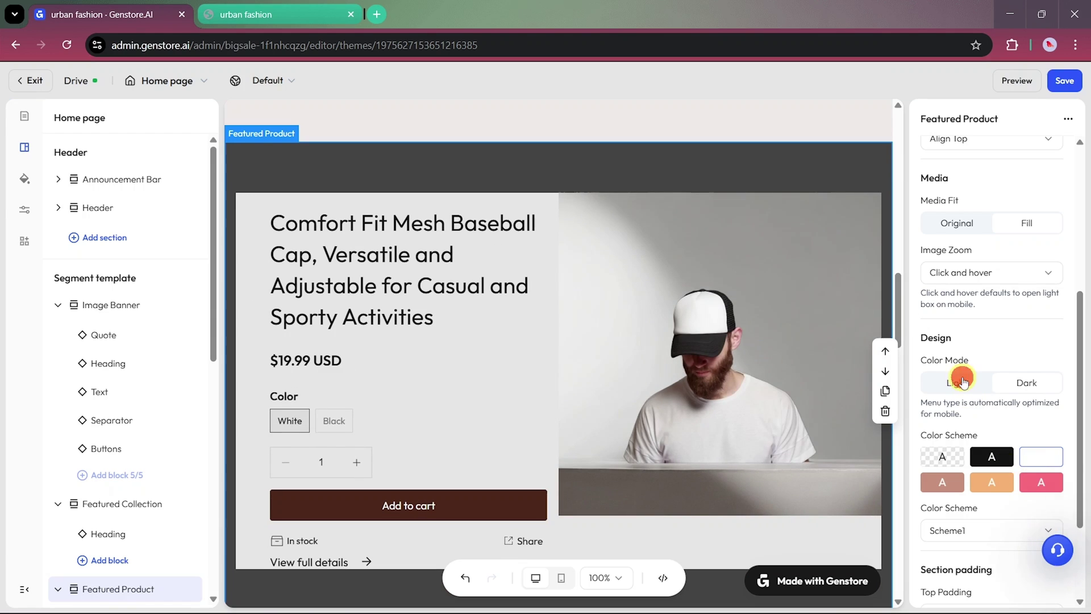
left_click(959, 383)
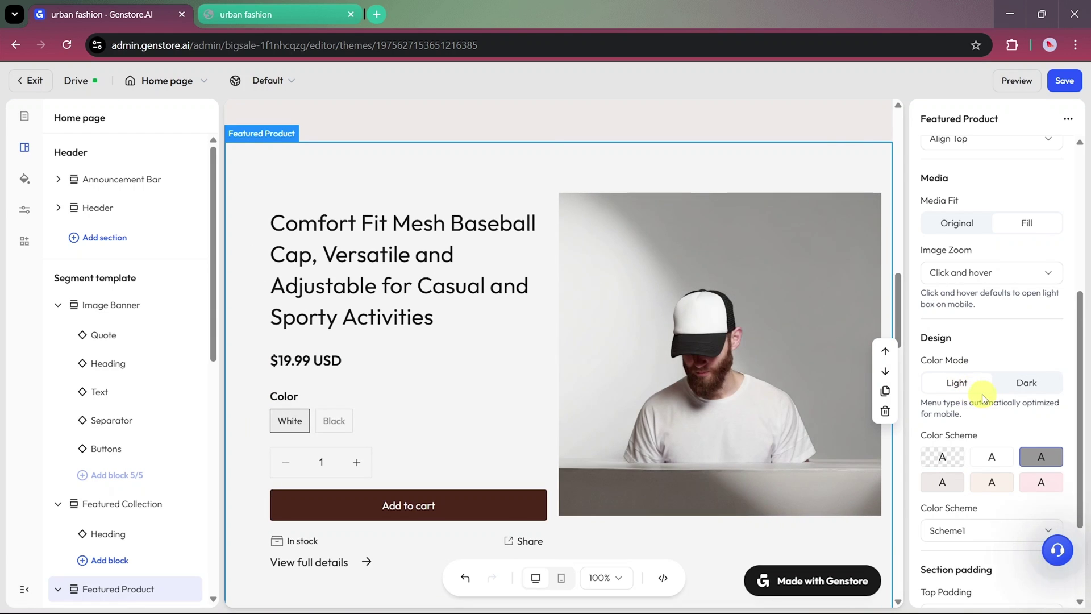
scroll(966, 392, "down", 2)
left_click(25, 116)
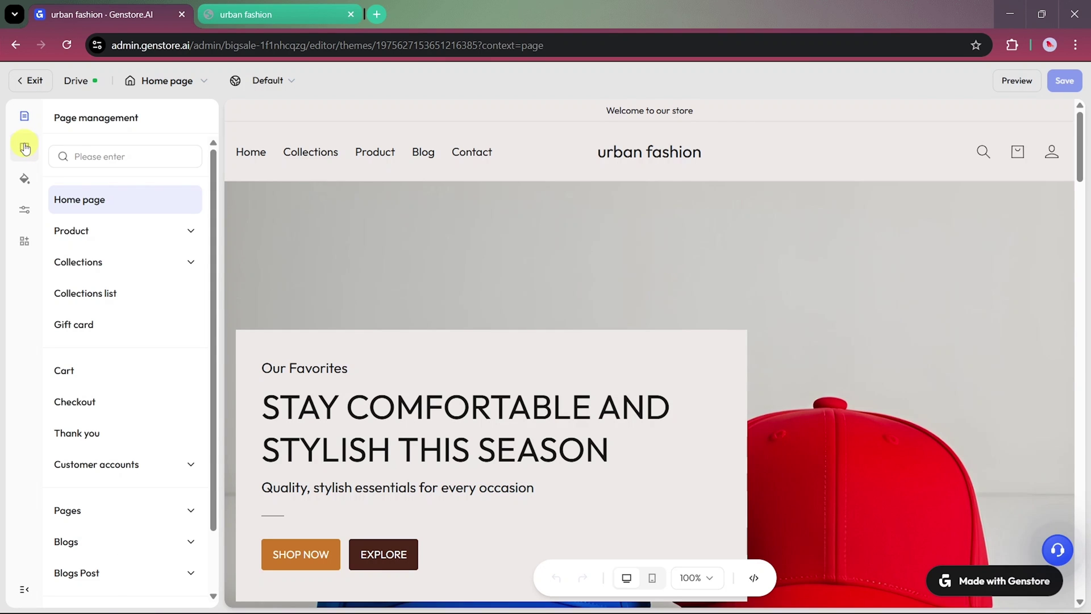
left_click(25, 147)
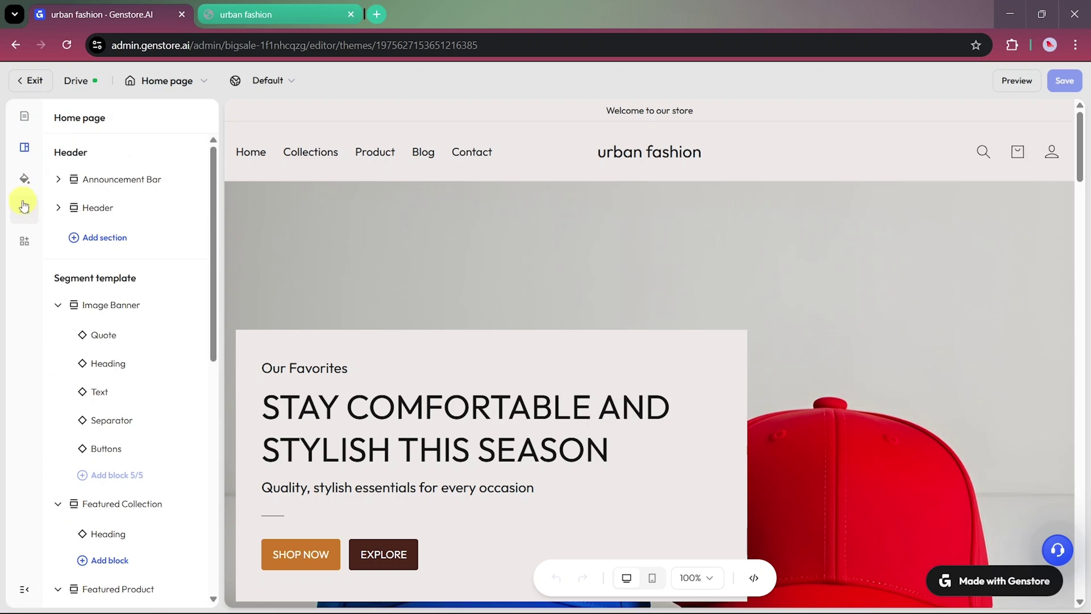
Open Style design and expand its typography and icon style settings
left_click(24, 182)
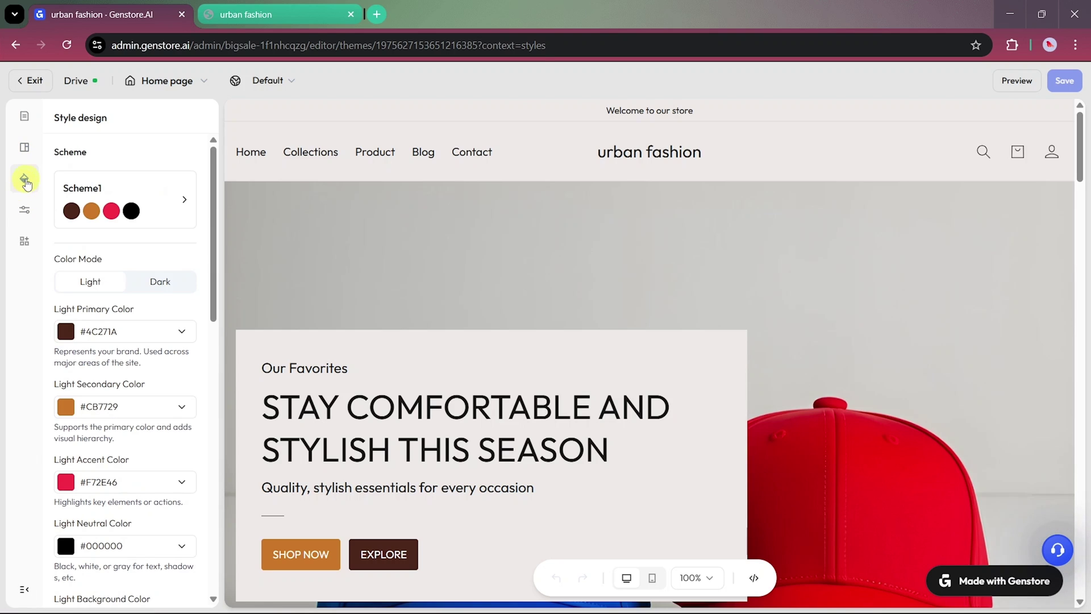
scroll(122, 349, "down", 1)
scroll(123, 352, "down", 1)
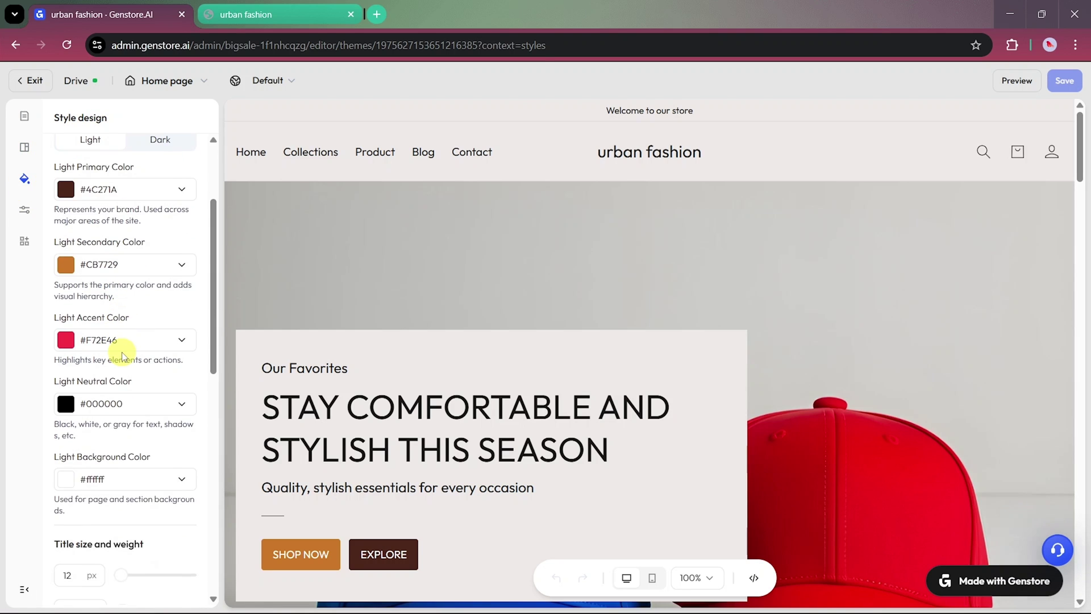
scroll(122, 355, "down", 2)
scroll(121, 355, "down", 1)
scroll(122, 355, "down", 2)
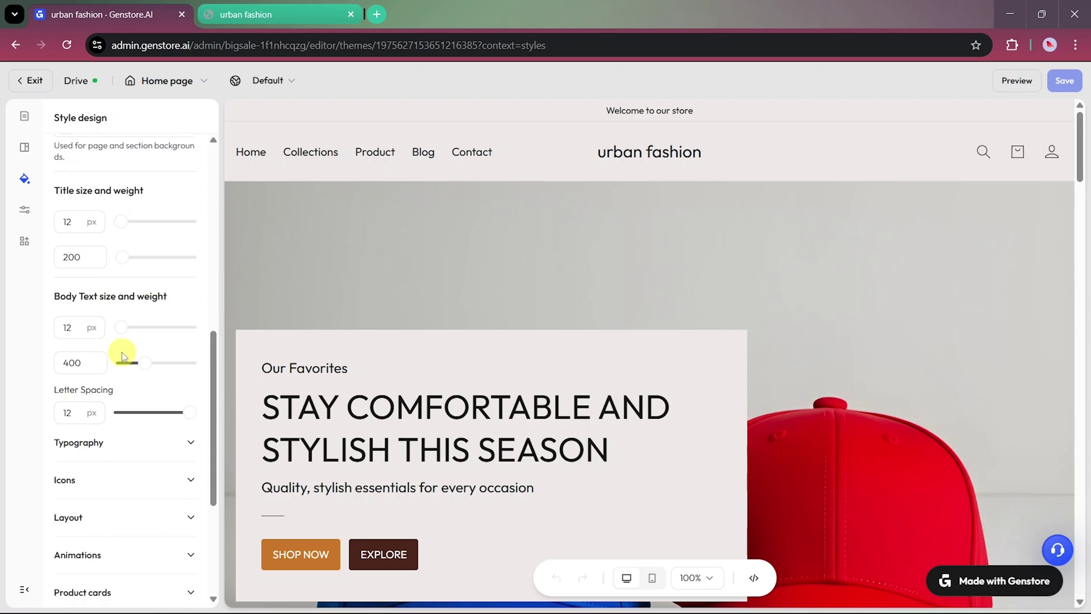
scroll(122, 355, "down", 1)
scroll(122, 354, "down", 2)
left_click(81, 227)
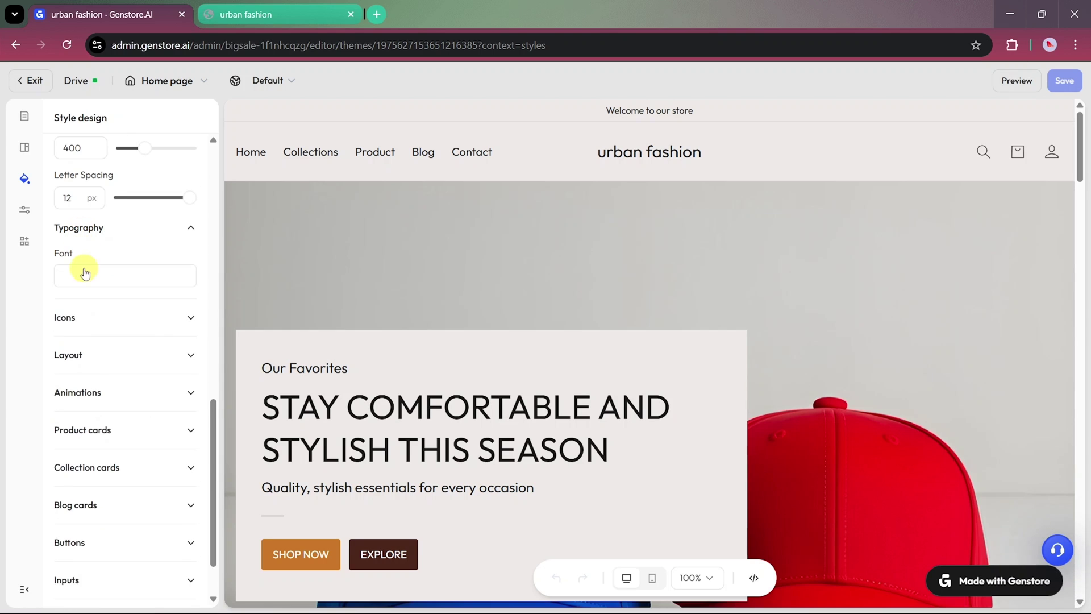
left_click(86, 319)
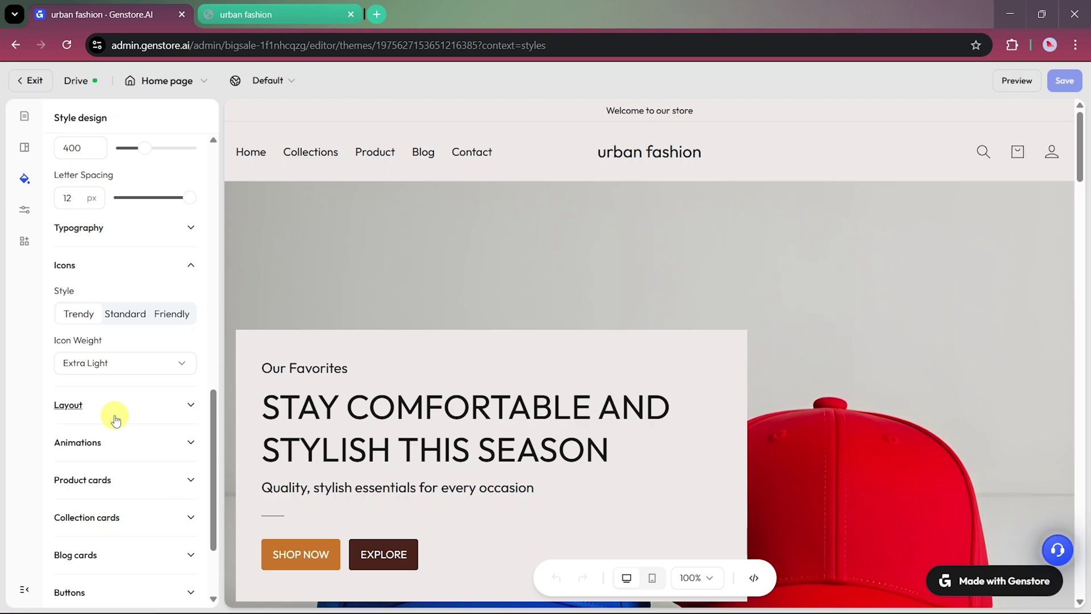
Set the animation Hover Effect to 3D lift and review the button styling
scroll(115, 421, "down", 1)
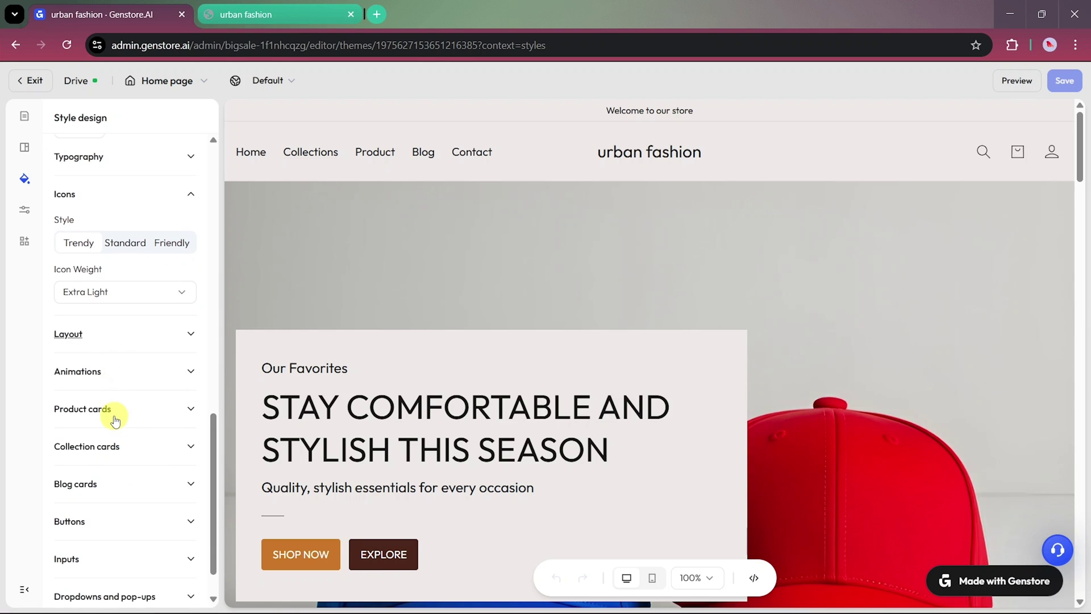
left_click(101, 371)
left_click(171, 343)
scroll(104, 398, "down", 1)
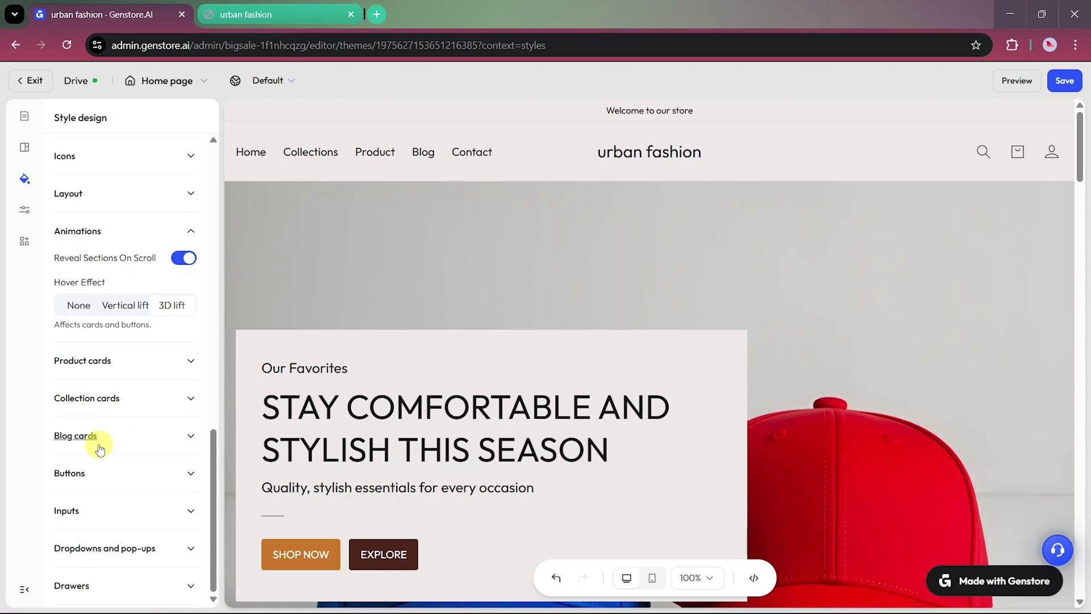
left_click(80, 472)
scroll(85, 459, "down", 3)
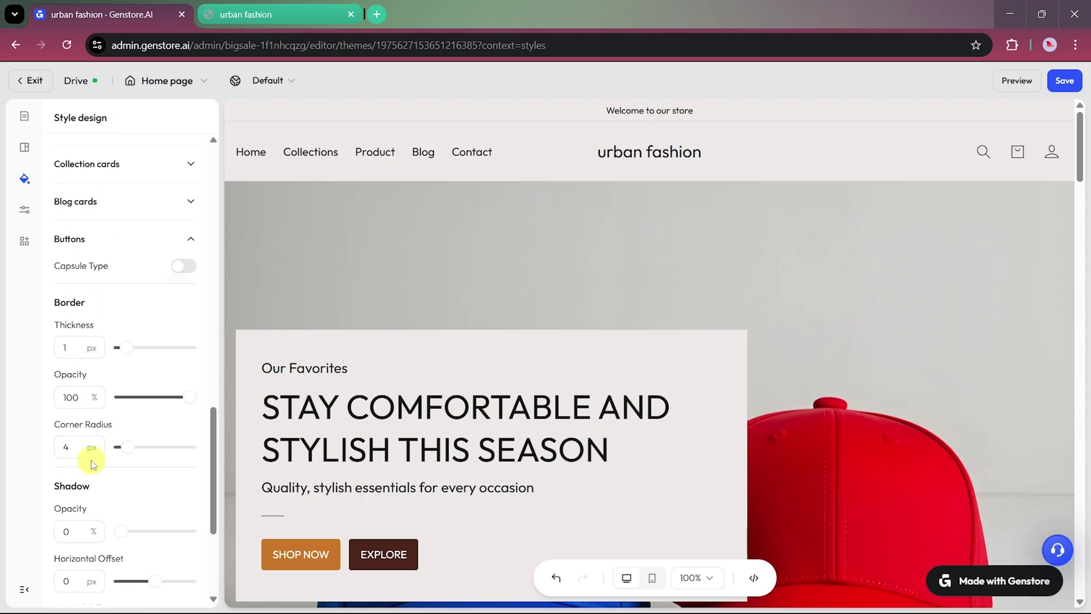
scroll(94, 464, "down", 4)
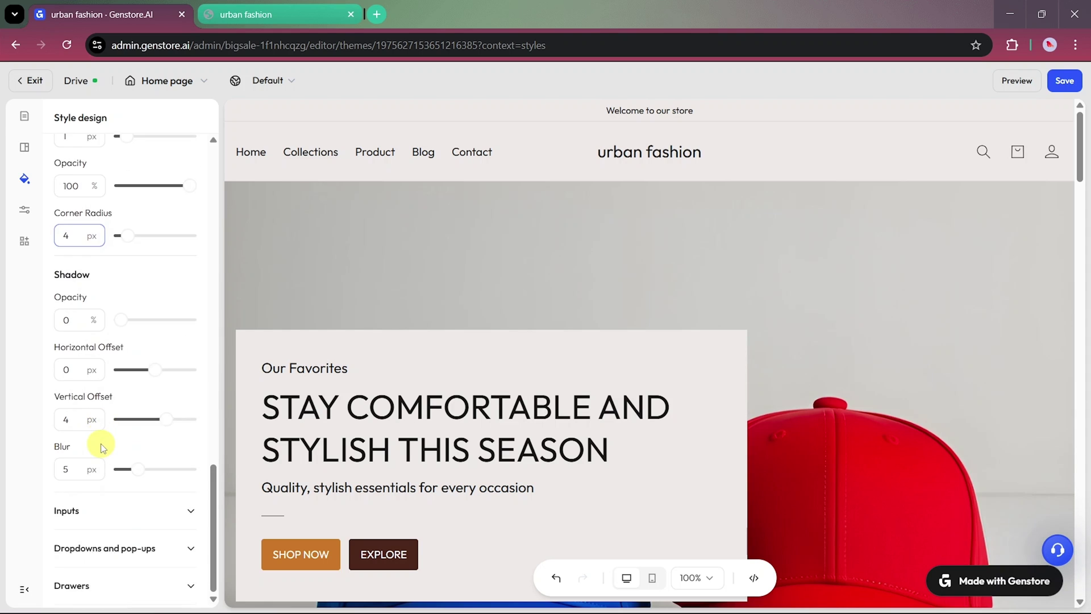
scroll(98, 449, "up", 8)
scroll(99, 438, "up", 8)
scroll(99, 435, "up", 3)
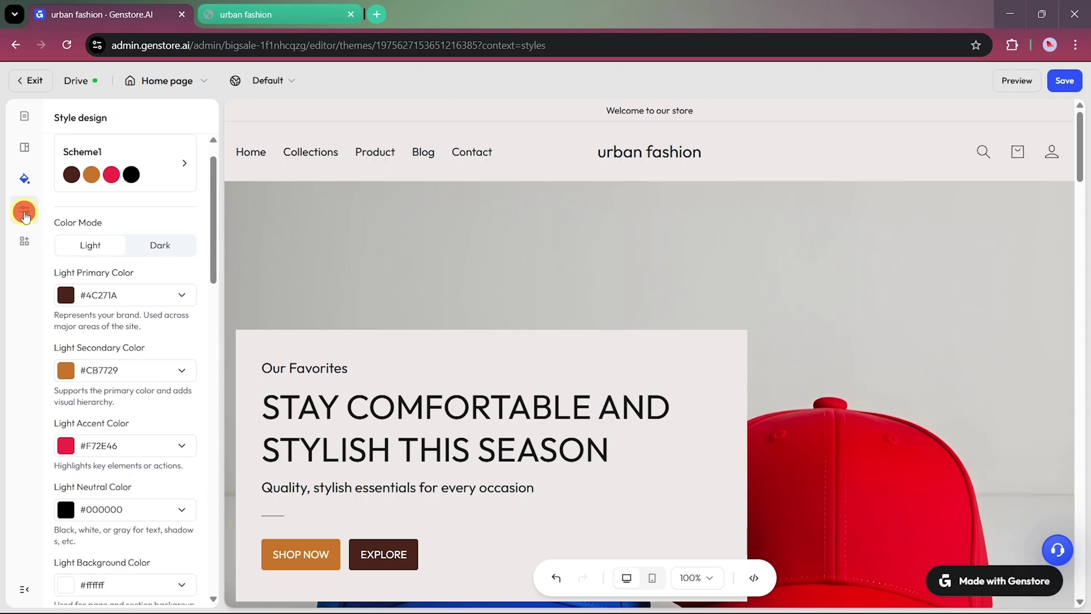
left_click(25, 210)
Review Logo, Brand information, Gift card and Social media settings, then select the hero banner
left_click(74, 166)
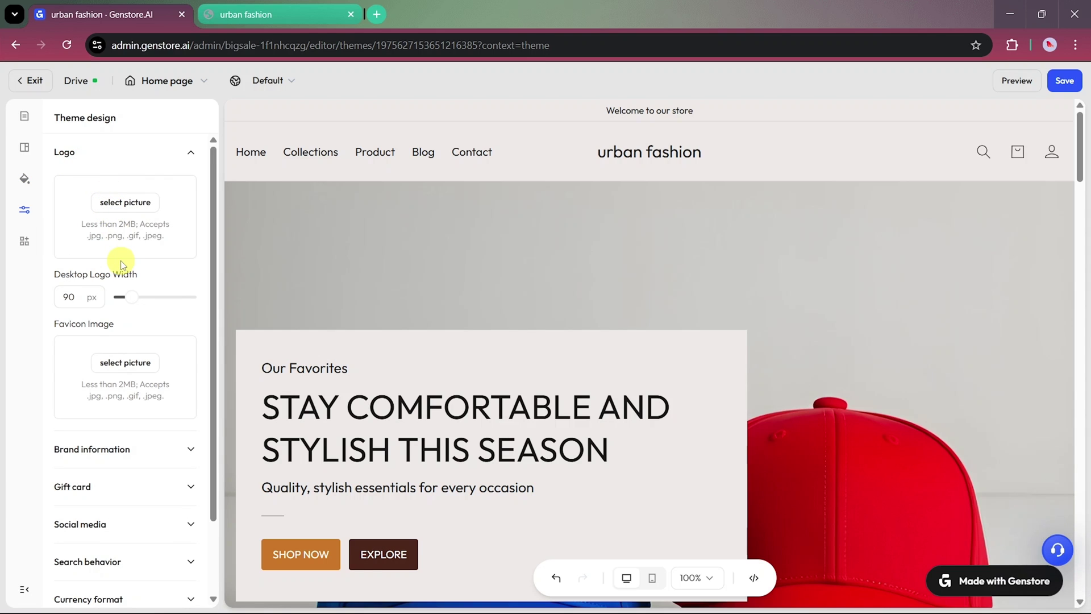
scroll(120, 264, "down", 3)
left_click(128, 360)
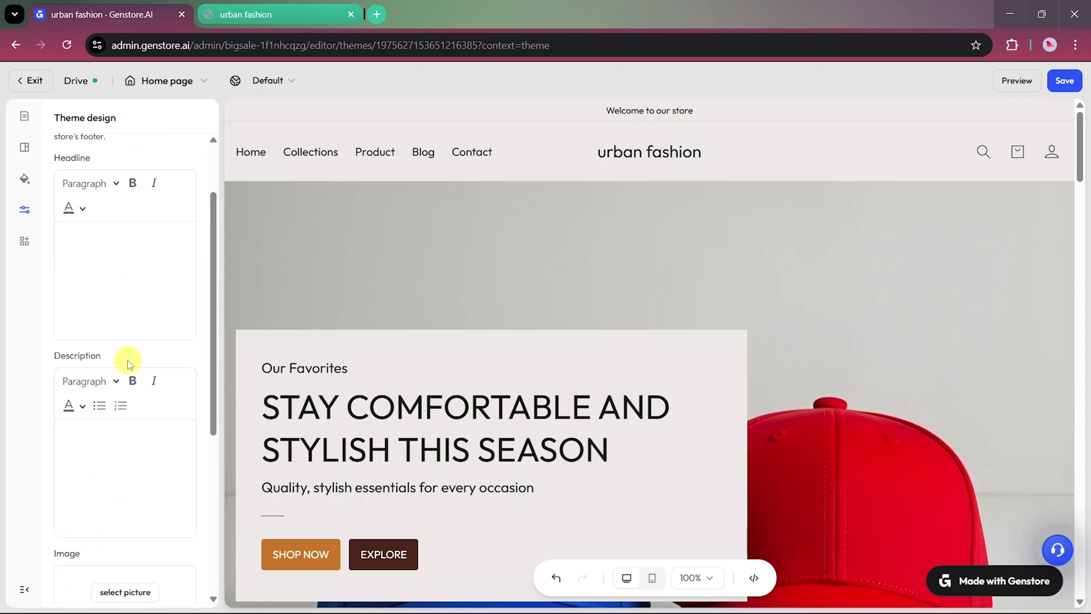
scroll(127, 360, "down", 5)
left_click(99, 417)
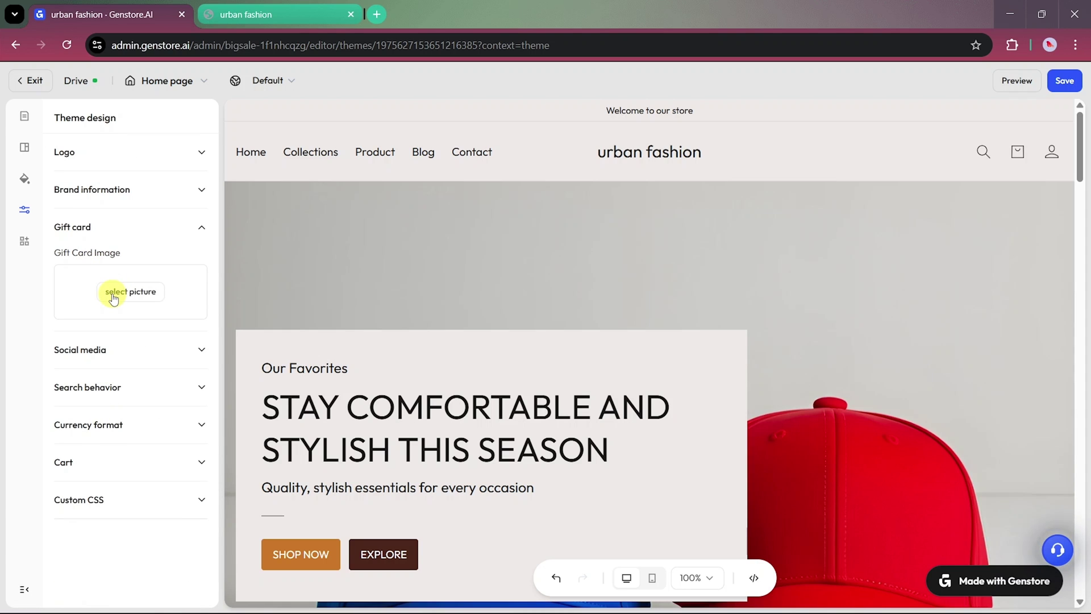
left_click(110, 351)
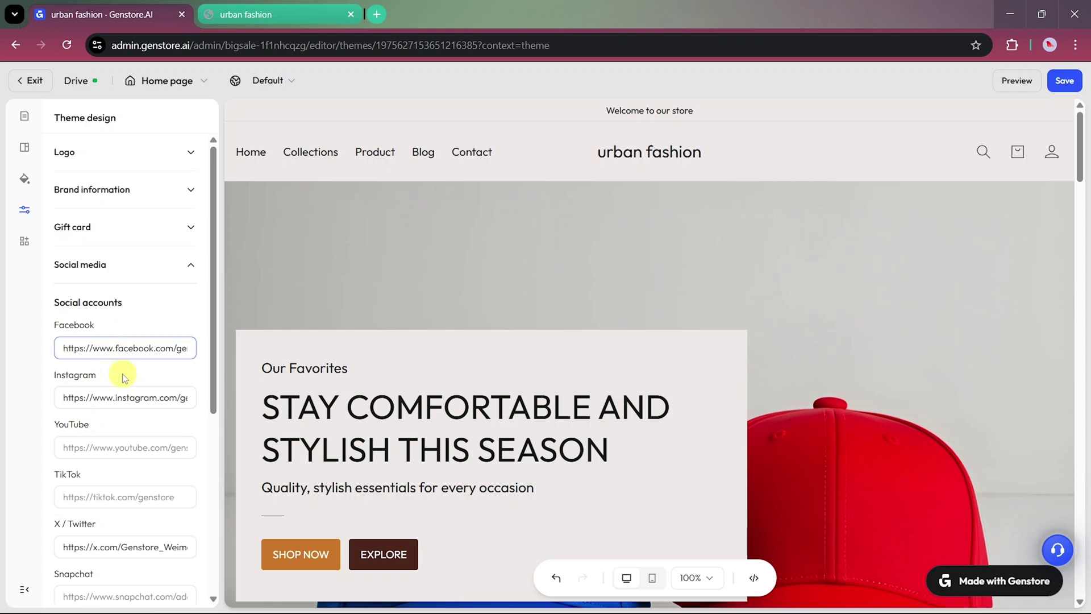
scroll(126, 424, "down", 3)
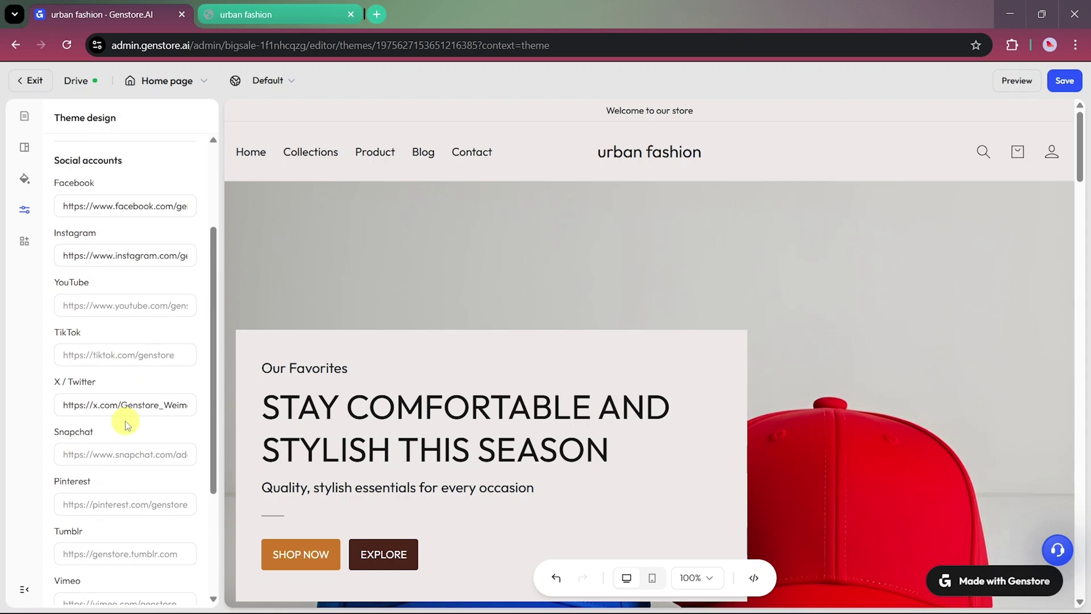
scroll(126, 423, "down", 3)
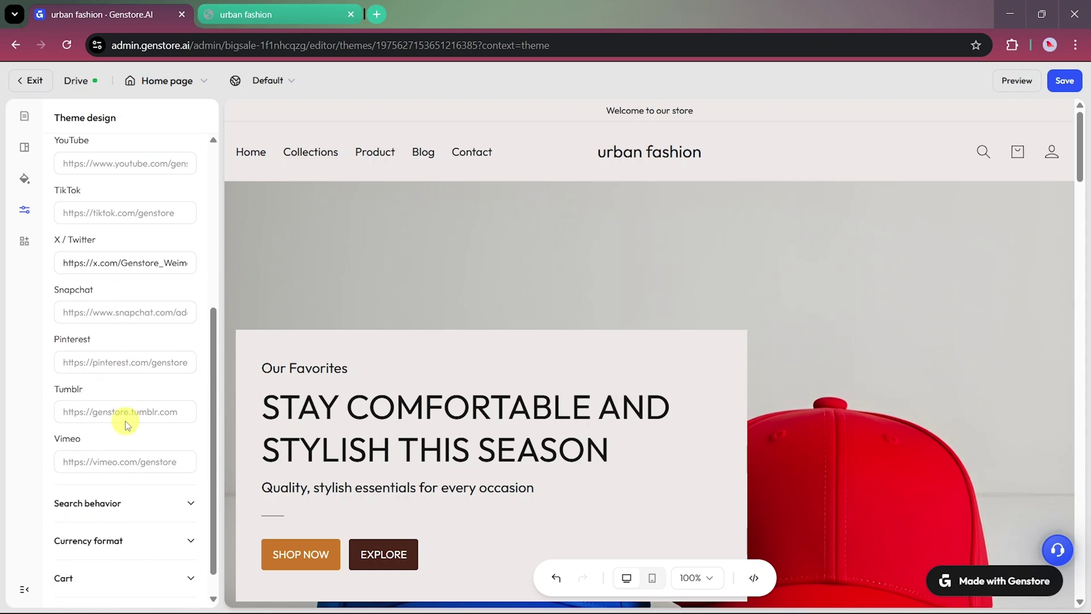
scroll(125, 420, "up", 3)
scroll(123, 409, "up", 3)
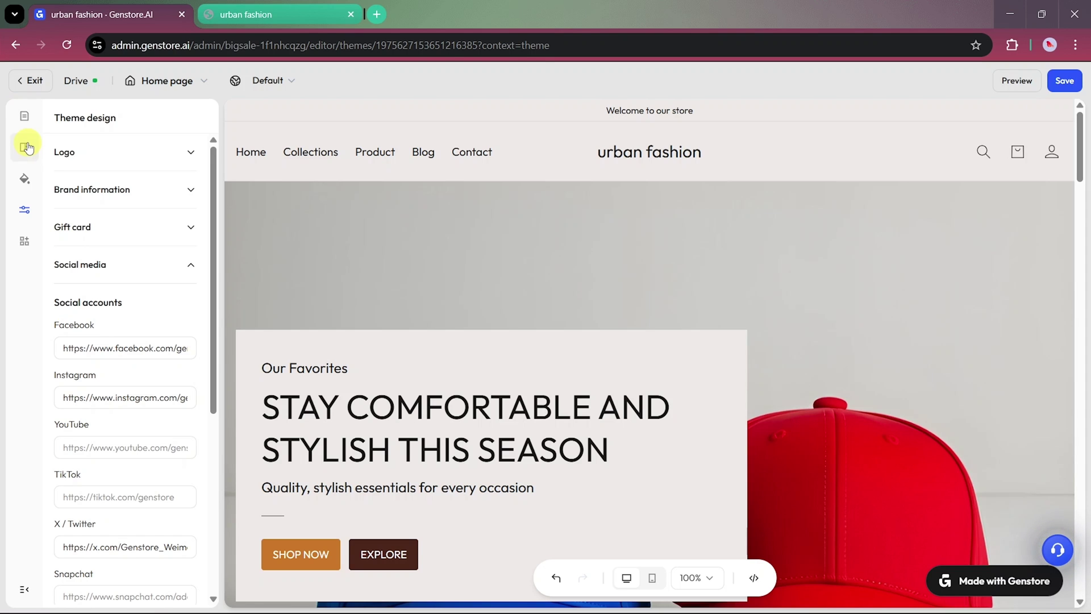
left_click(346, 234)
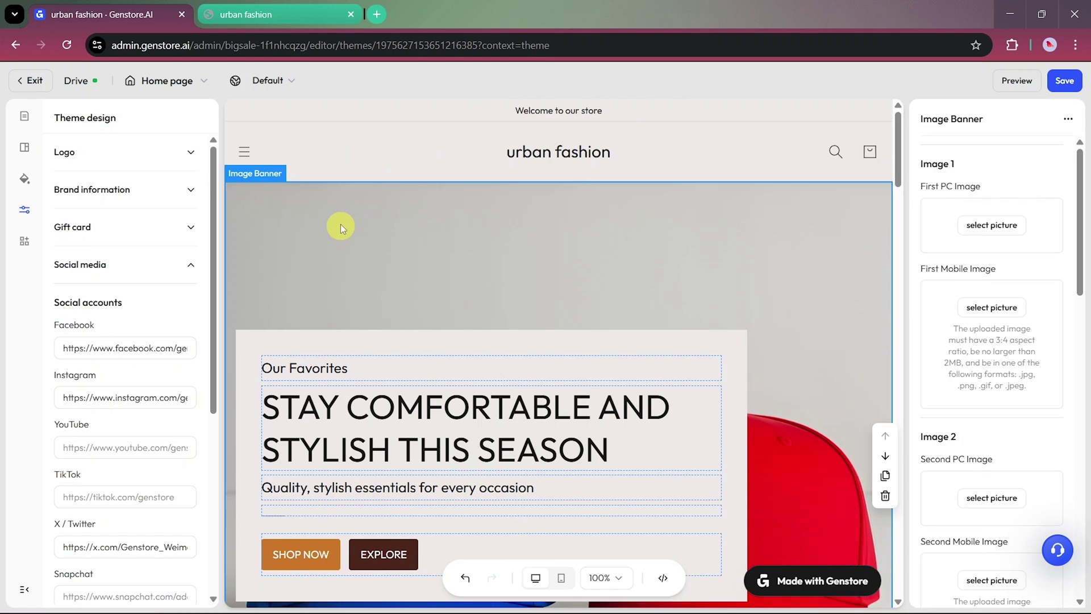
scroll(340, 227, "down", 1)
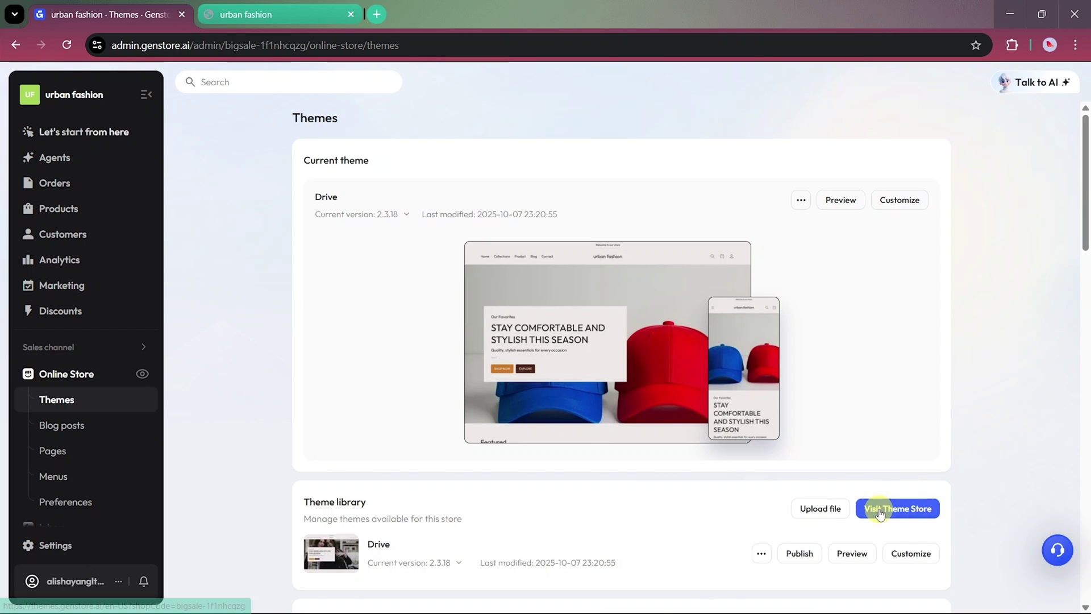
Open the Genstore Theme Store and scroll through the available themes
left_click(878, 507)
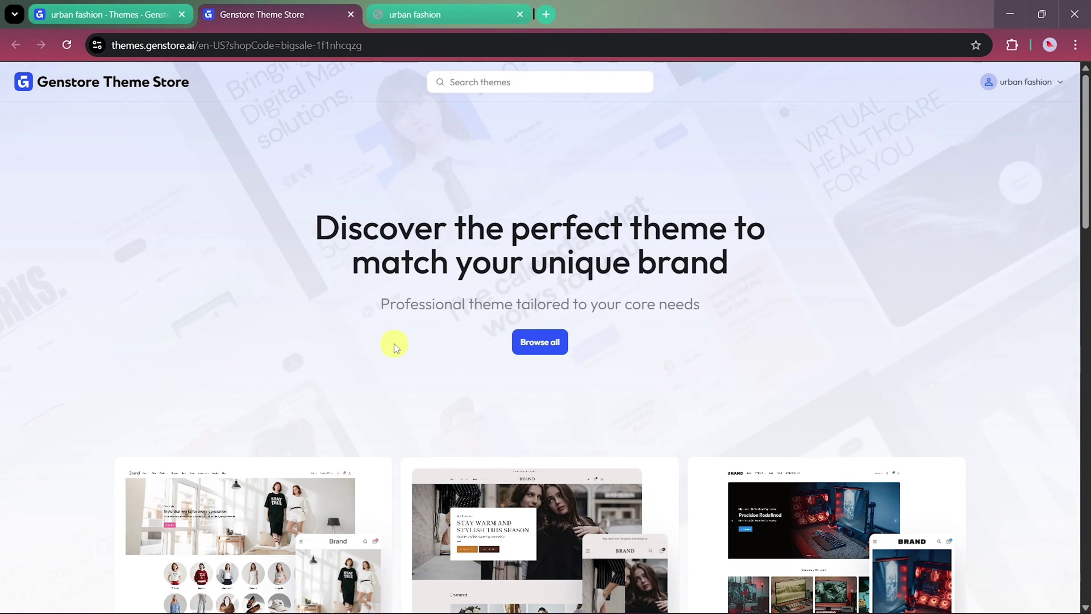
scroll(396, 346, "down", 3)
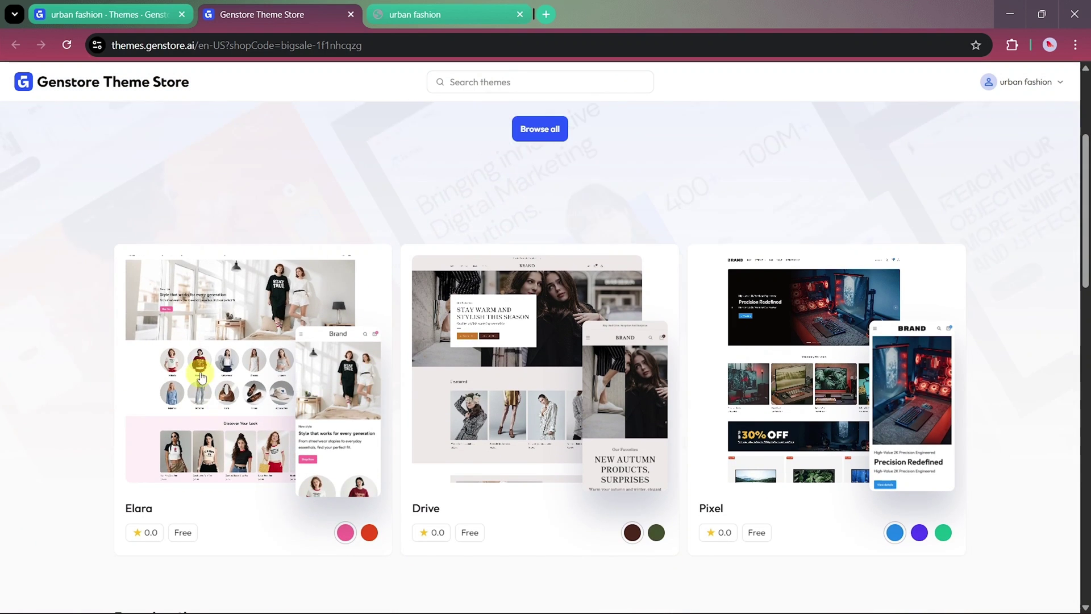
scroll(252, 410, "down", 2)
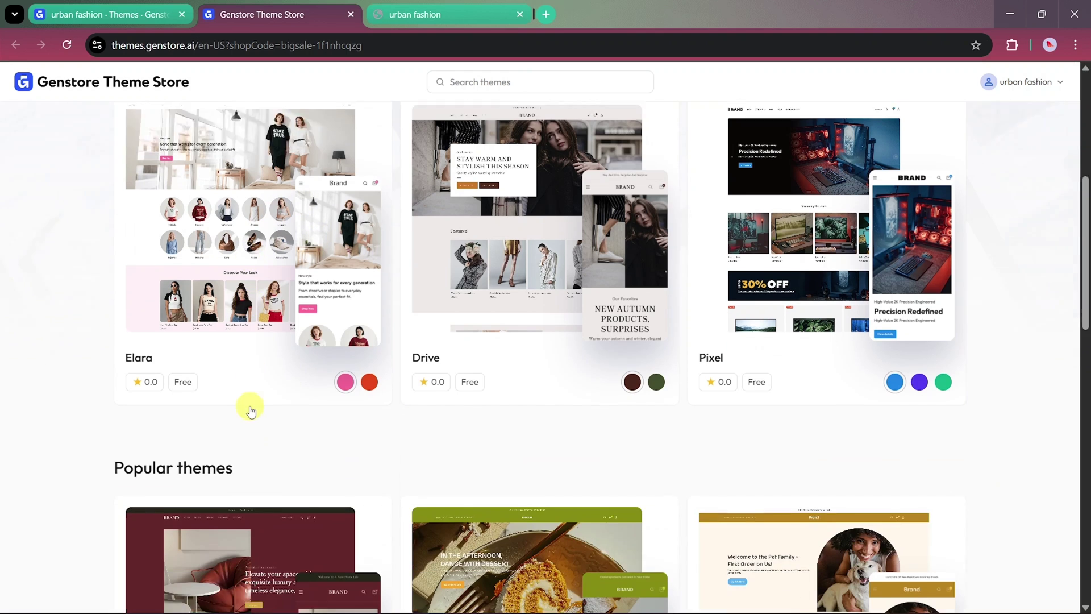
scroll(251, 410, "down", 5)
scroll(251, 411, "down", 2)
scroll(251, 410, "down", 4)
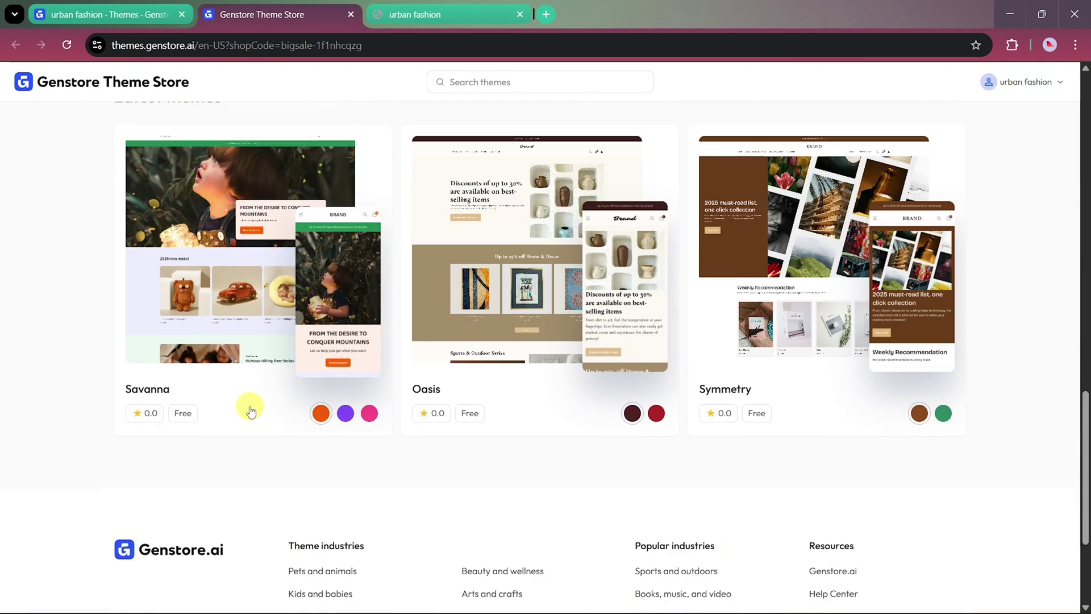
scroll(251, 410, "down", 2)
scroll(251, 410, "up", 6)
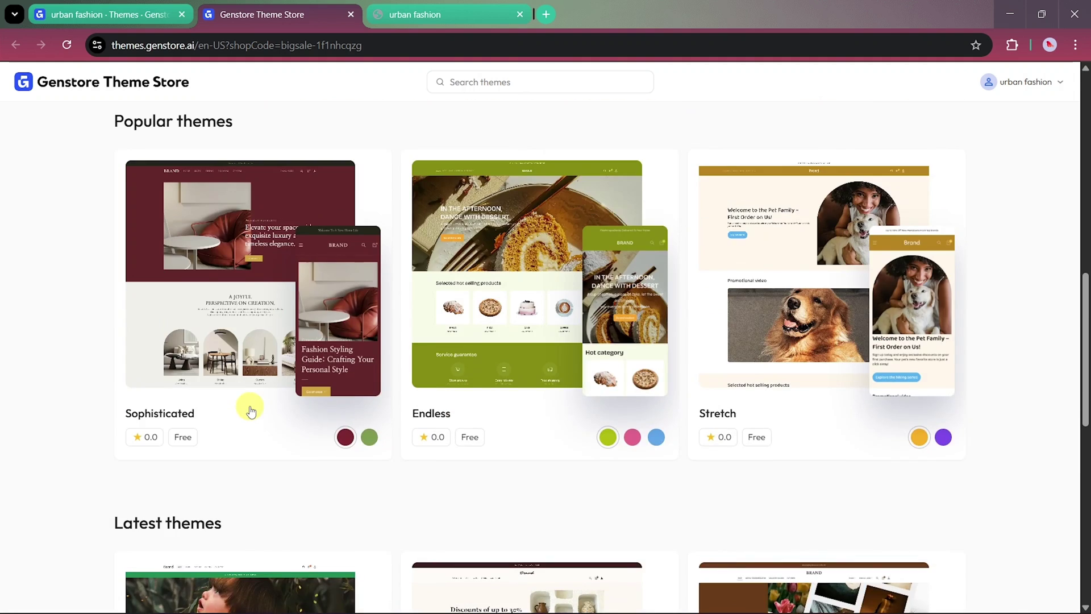
scroll(251, 410, "up", 6)
scroll(251, 410, "up", 1)
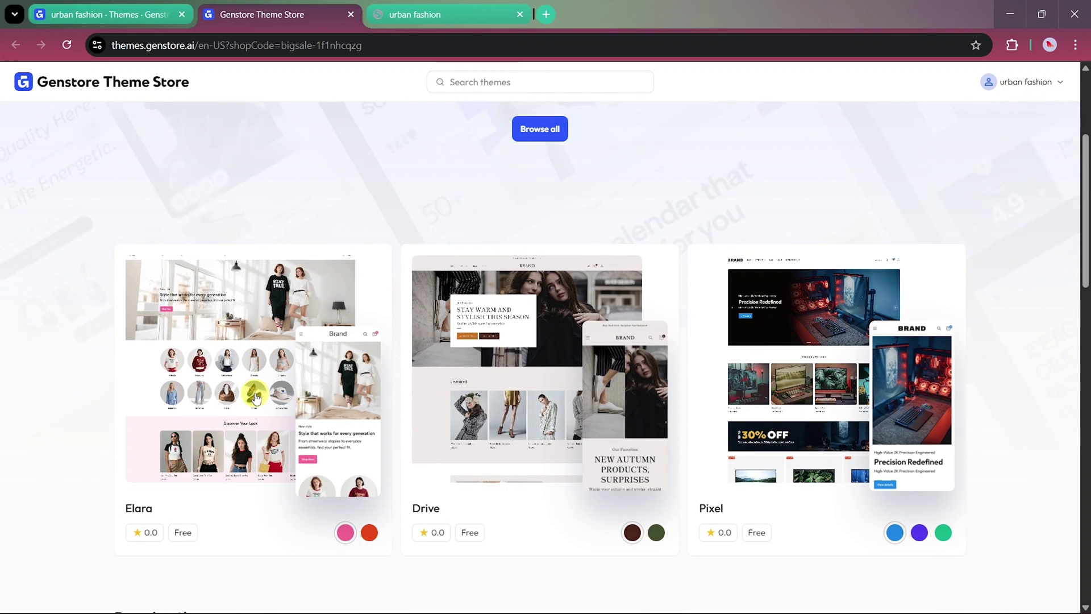
View the free Elara theme's detail page with its install and demo options
left_click(253, 404)
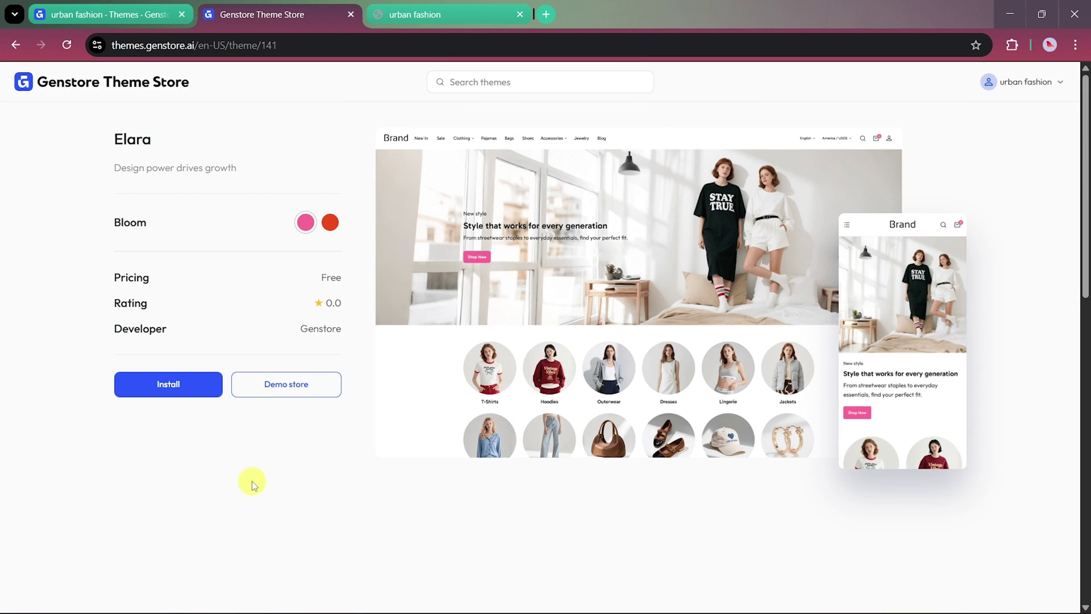
scroll(251, 453, "down", 2)
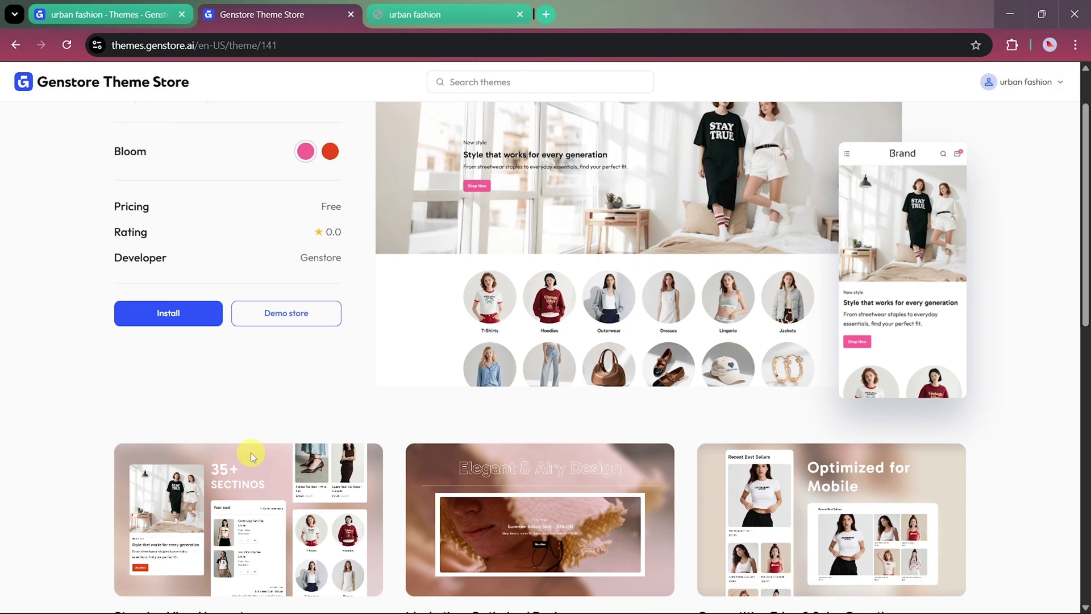
scroll(252, 454, "down", 2)
scroll(252, 457, "up", 4)
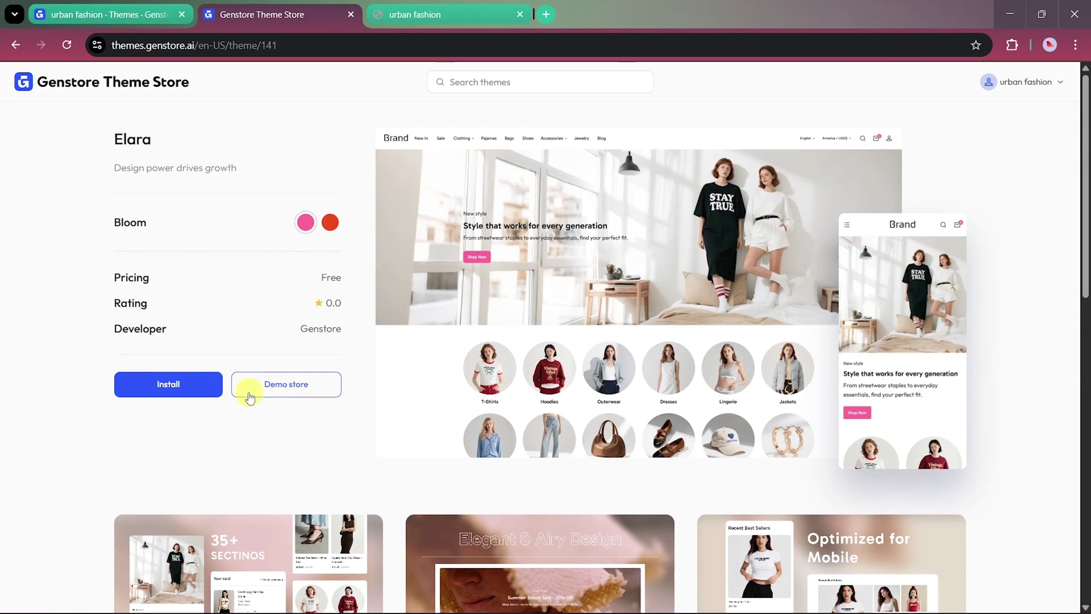
Go back to the store setup checklist, review it, then bring up the Agents chat
left_click(197, 390)
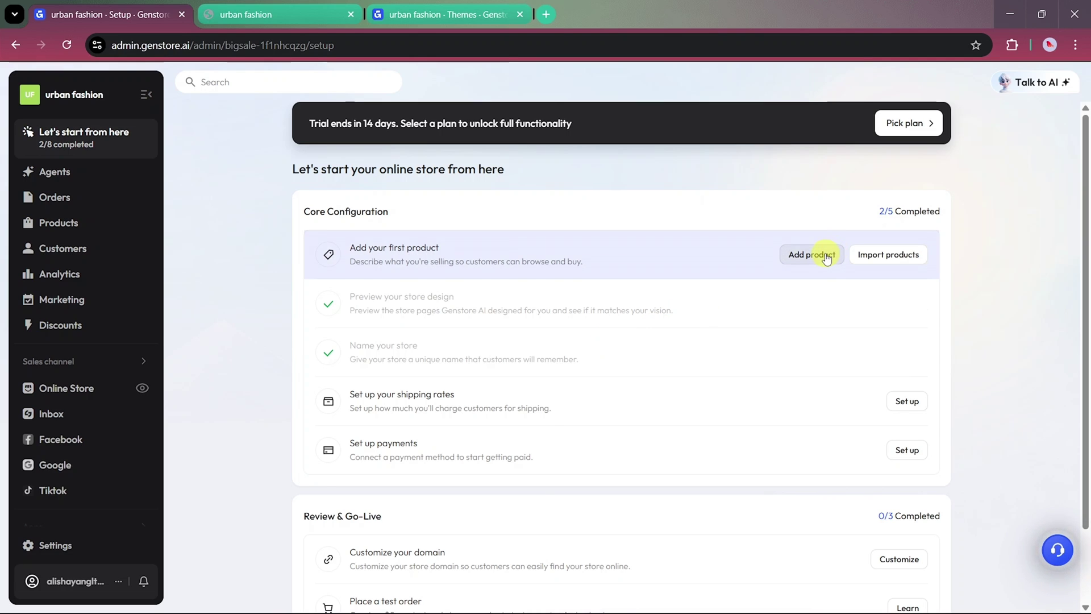
scroll(547, 407, "down", 2)
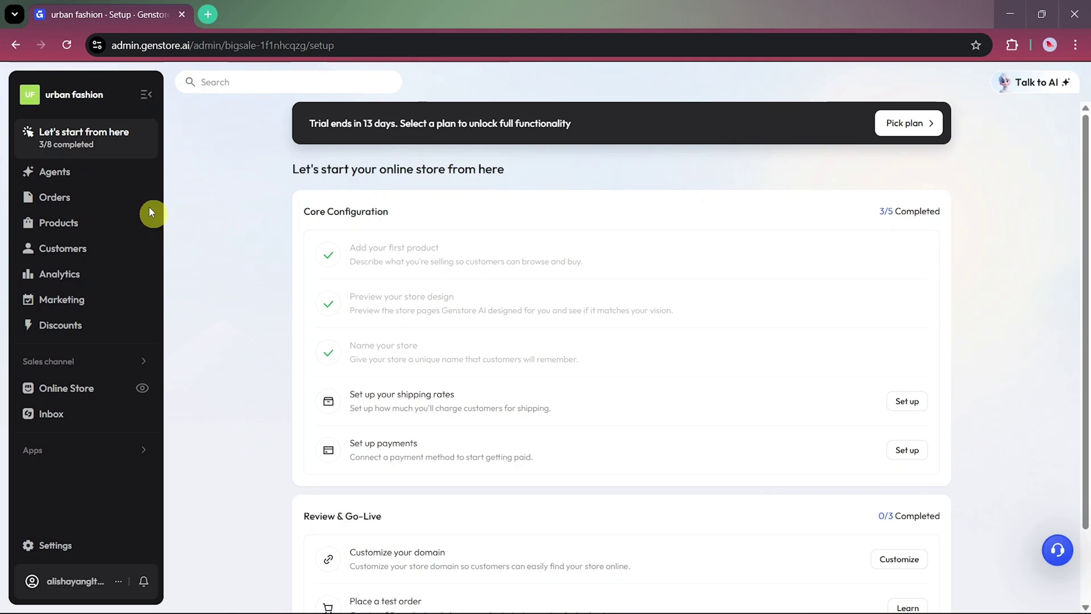
left_click(44, 166)
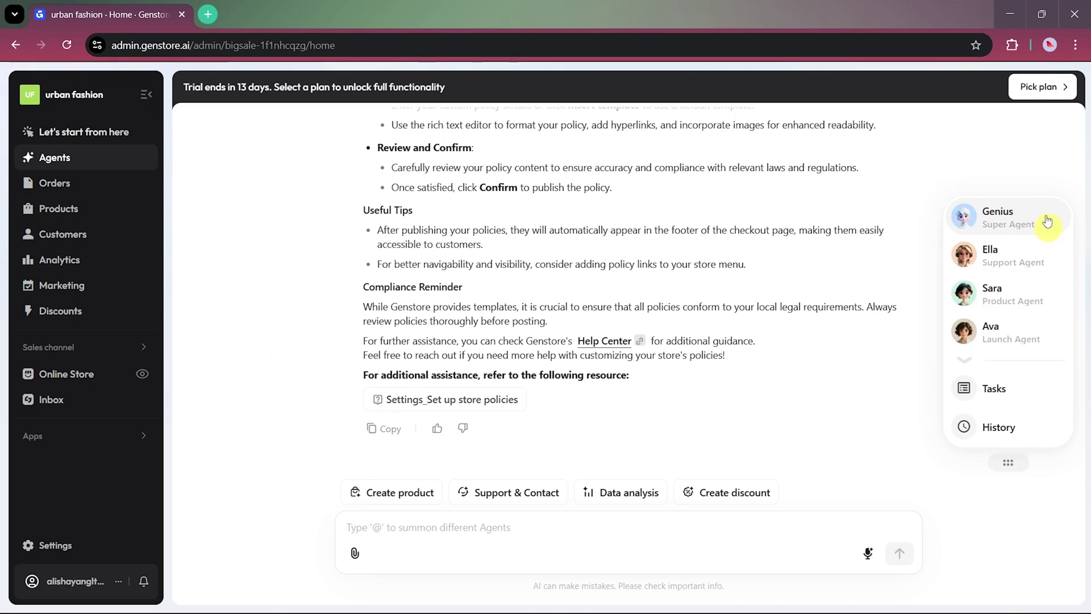
mouse_move(961, 272)
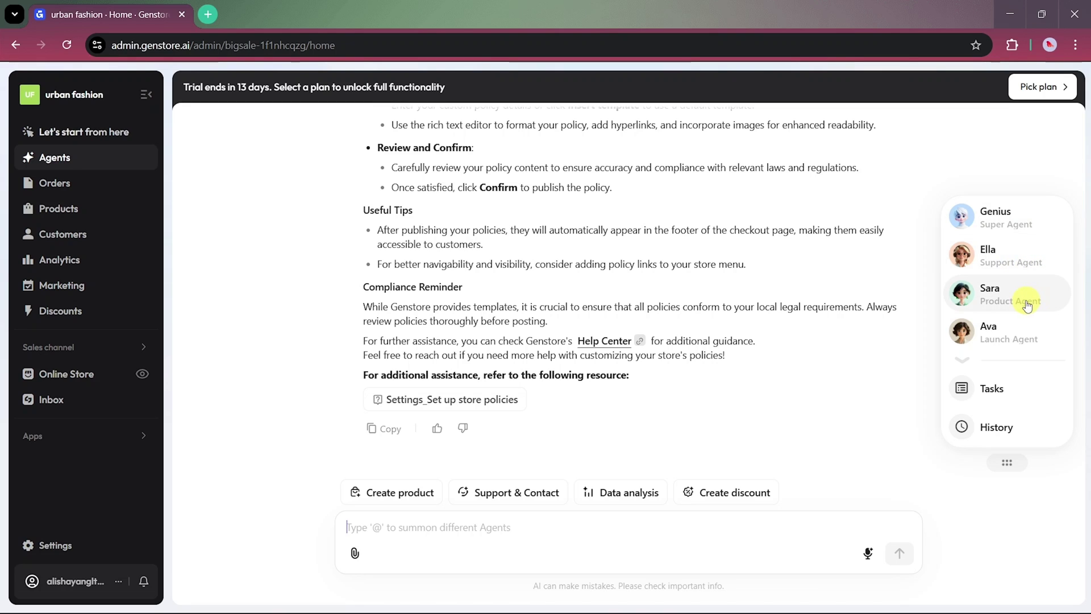
Expand the agent list to reveal Harvey (analytics) and Olivia (campaigns)
left_click(961, 363)
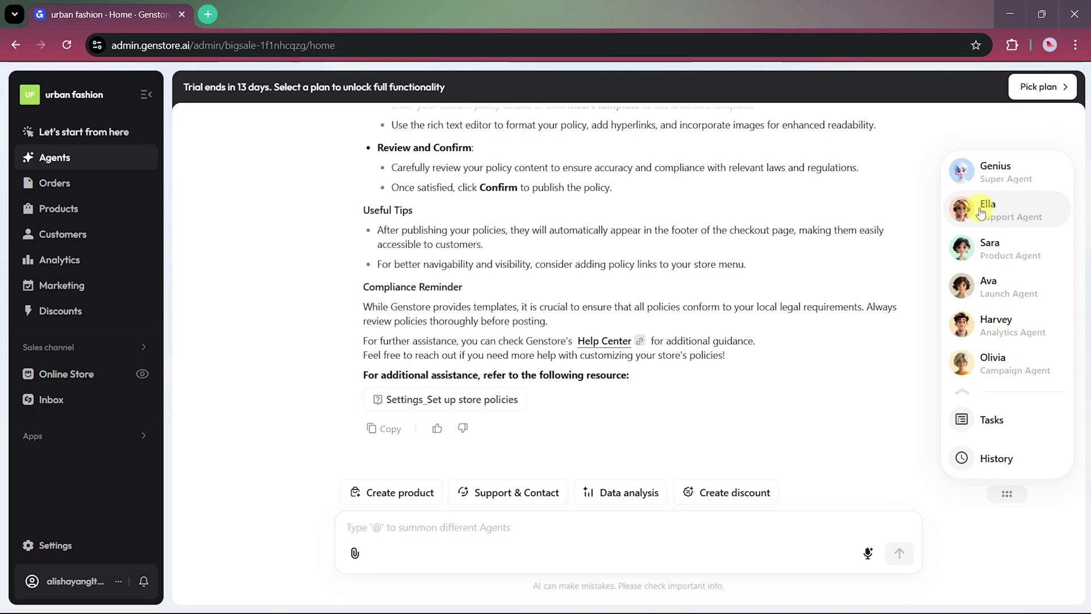
Ask Ava the Launch Agent 'how to launch my store' and read her step-by-step reply
left_click(989, 287)
type("how to launch my to")
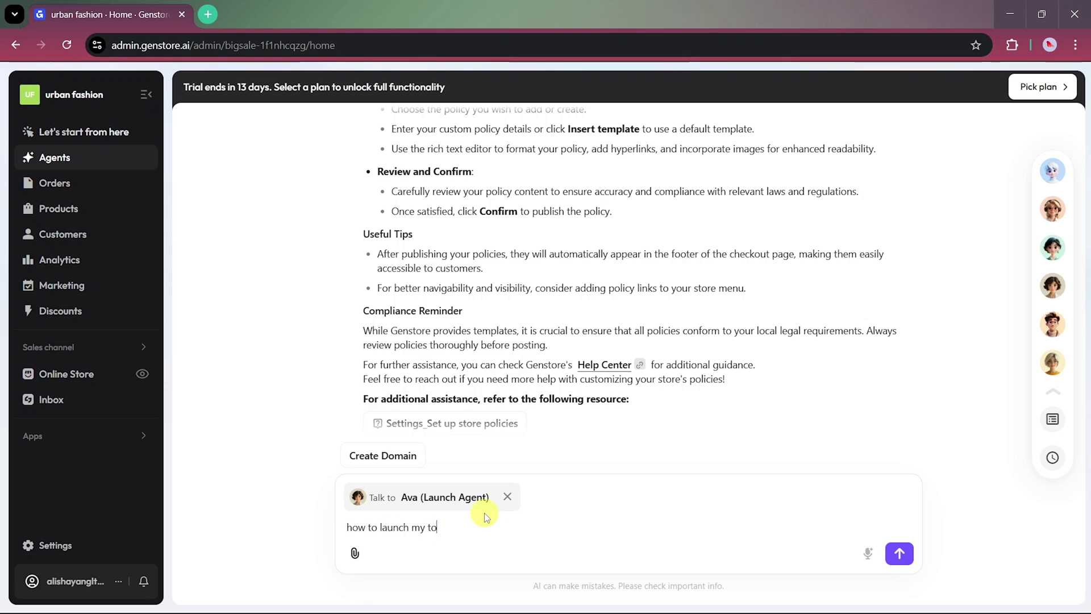
type("re")
key("Return")
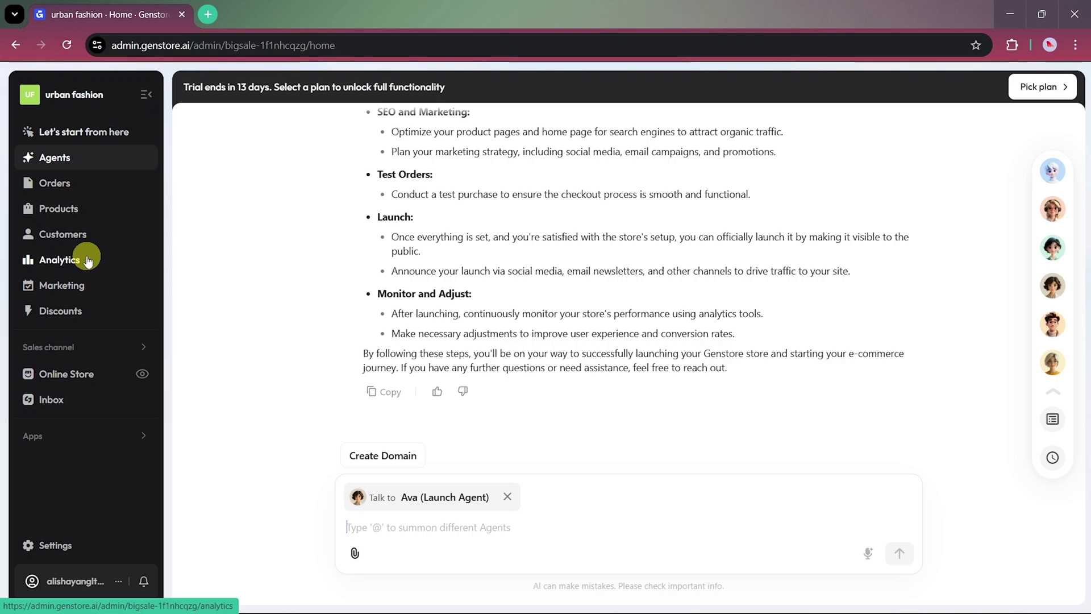
scroll(313, 291, "up", 3)
scroll(313, 292, "up", 2)
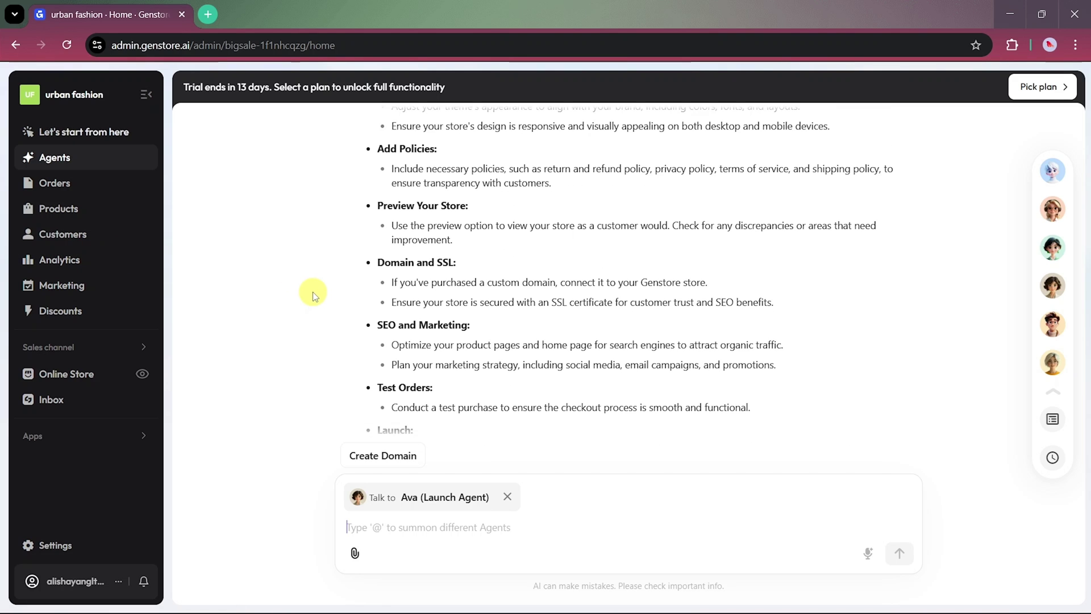
scroll(312, 292, "up", 2)
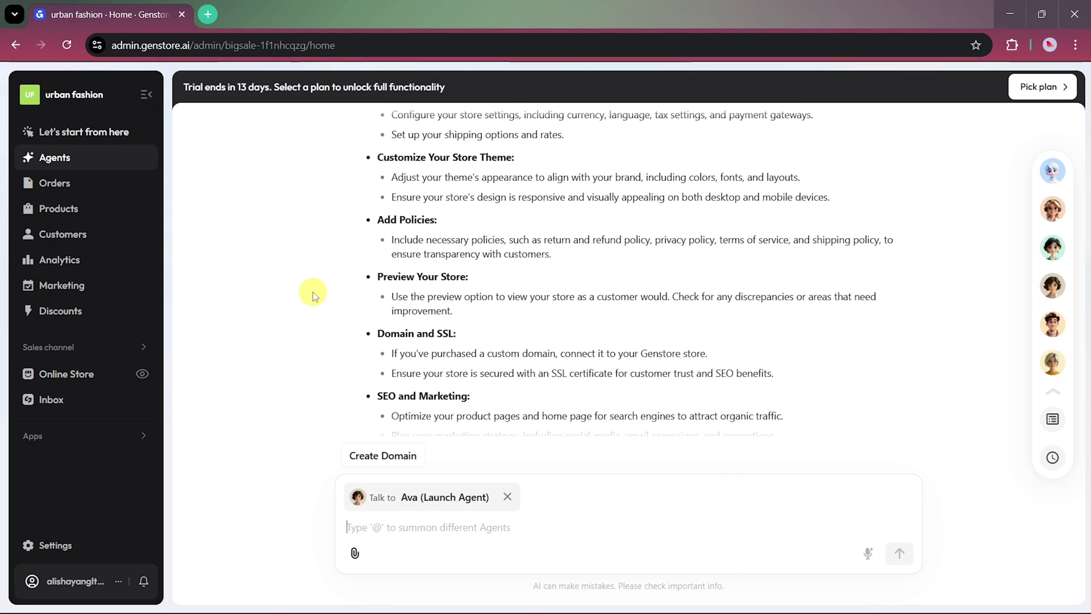
scroll(312, 292, "up", 2)
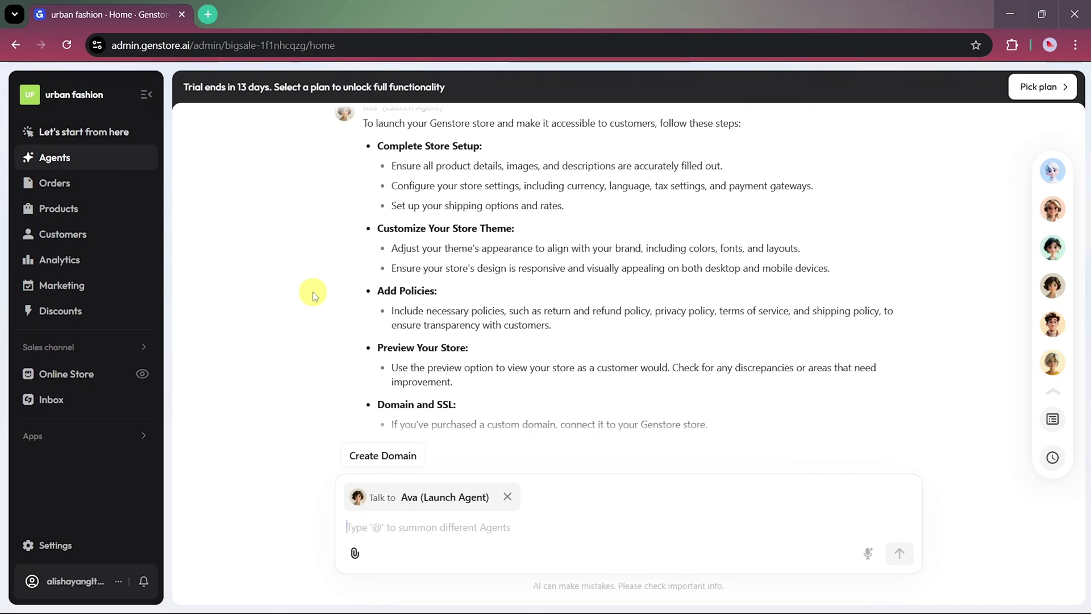